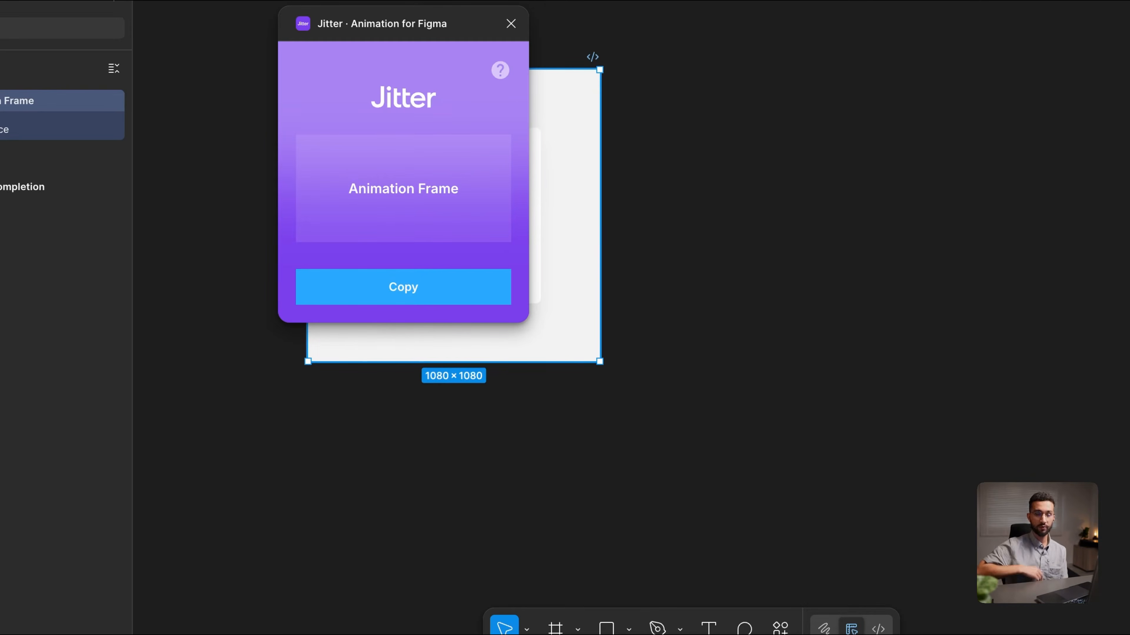
Step: Copy the Animation Frame with the Jitter plugin and open it in Jitter
click(443, 287)
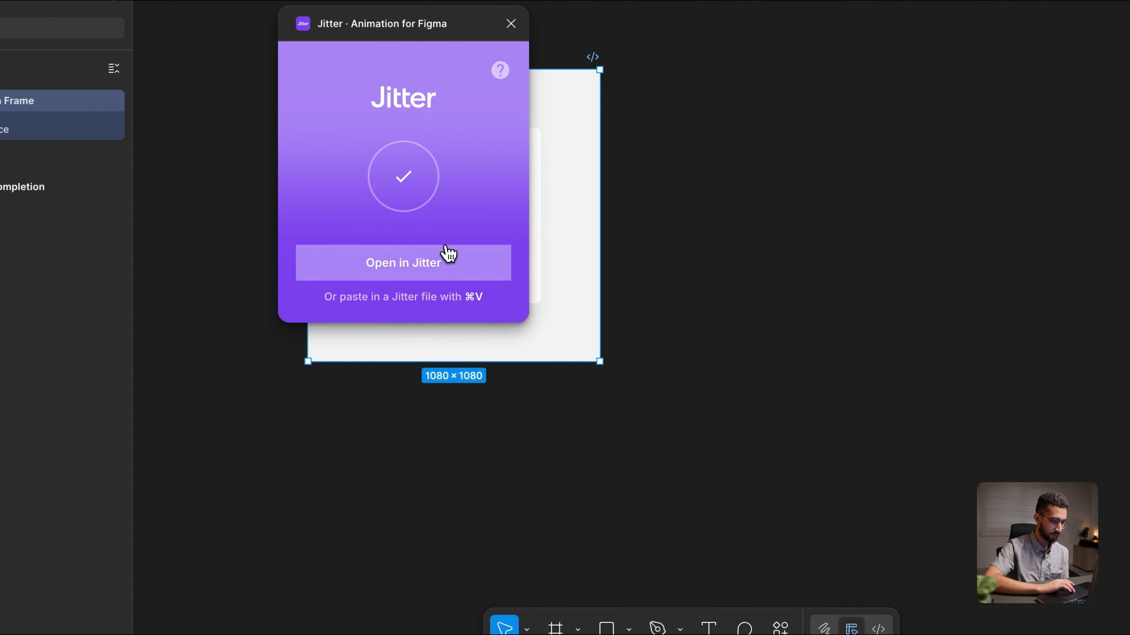
click(418, 261)
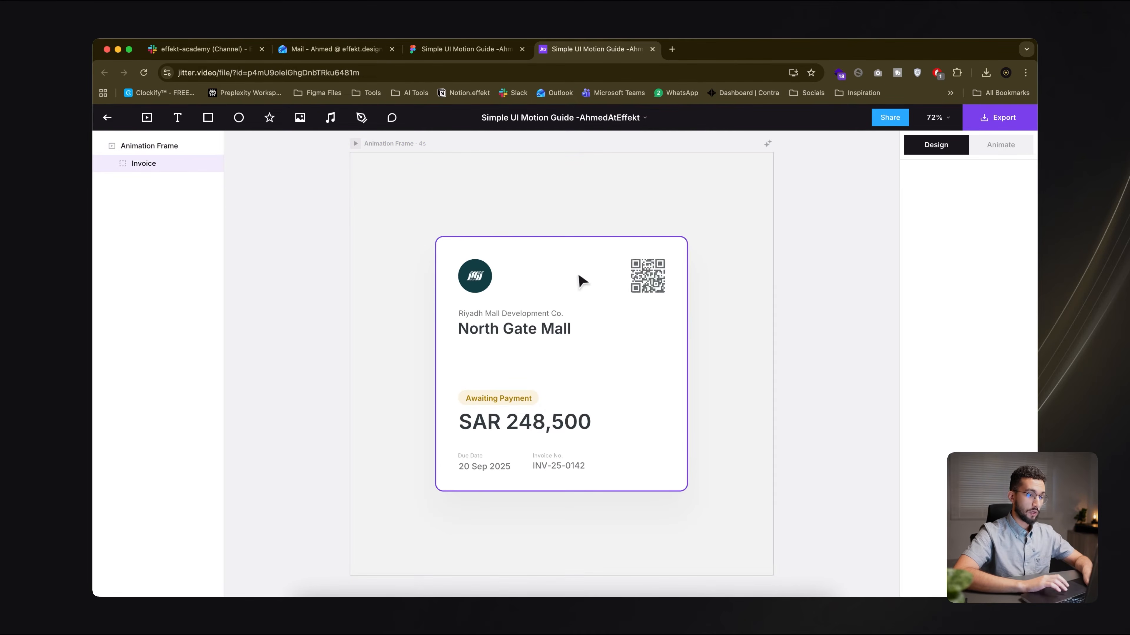
Step: Generate an AI-brainstormed intro animation for the Animation Frame in the Elegant style
scroll(579, 280, down, 3)
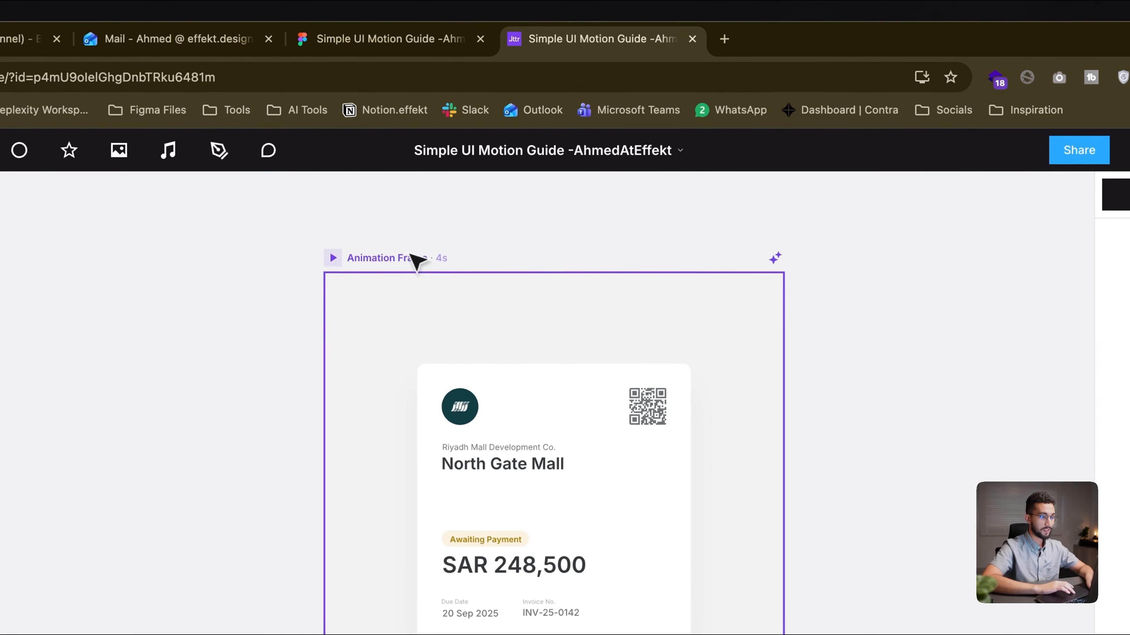
click(416, 261)
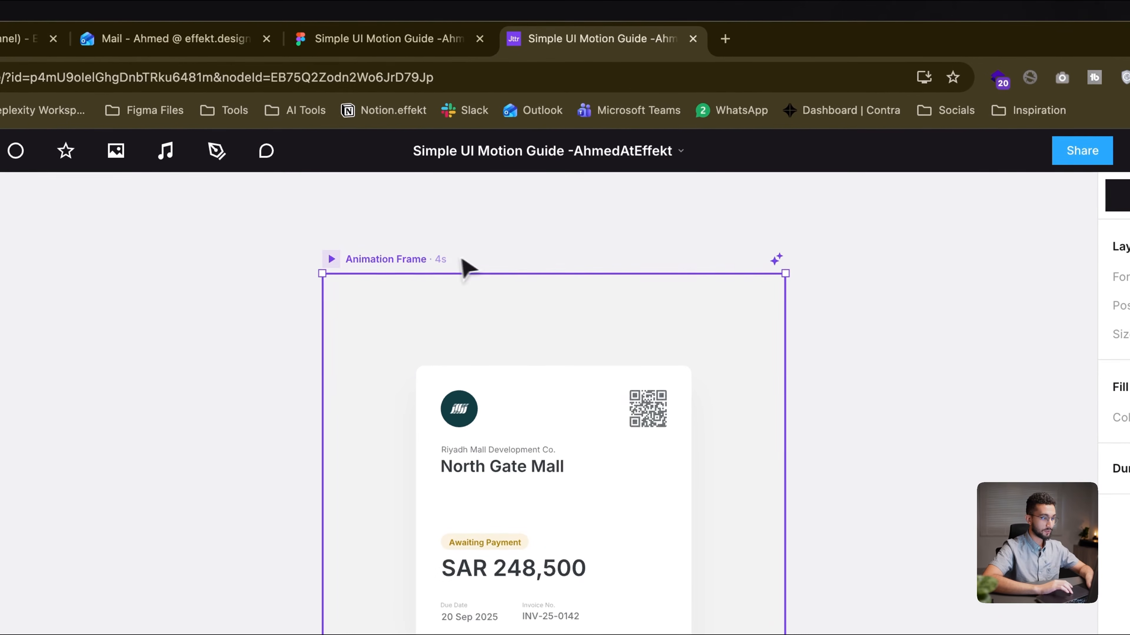
click(794, 243)
click(777, 262)
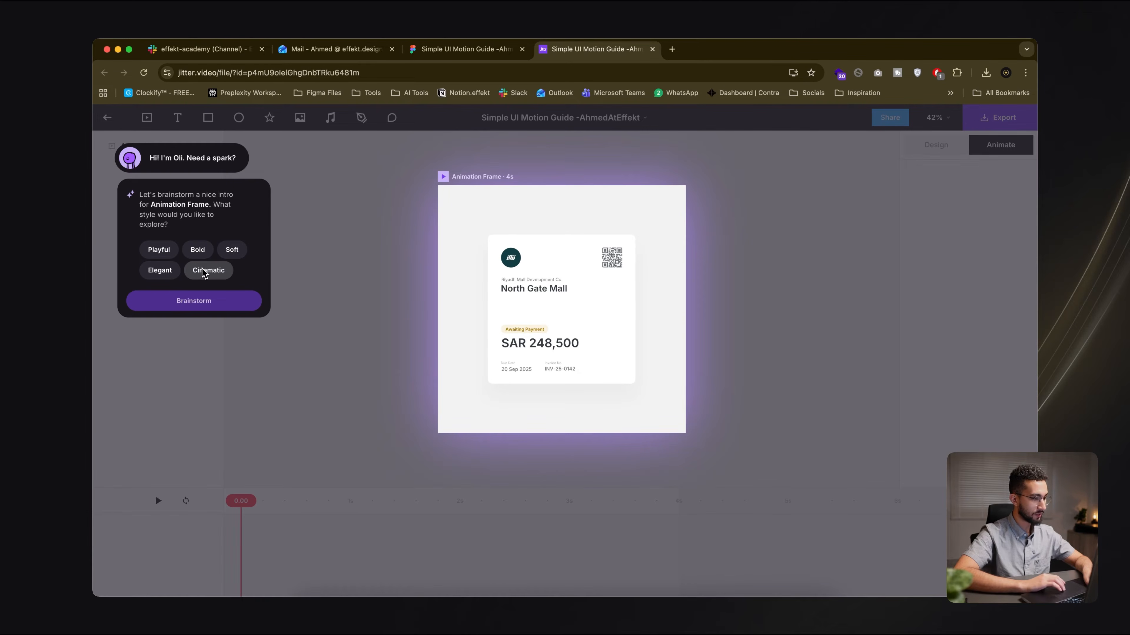
click(169, 271)
click(189, 301)
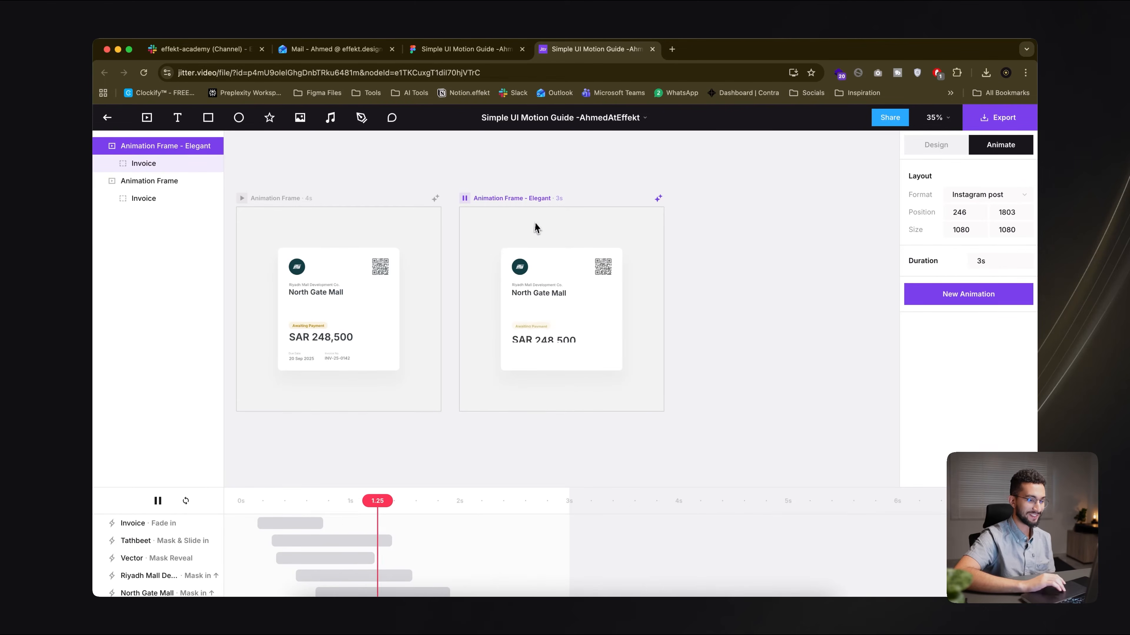
Step: Select the Invoice card in the Elegant frame, scrub through its intro animation and play it back from the start
click(521, 273)
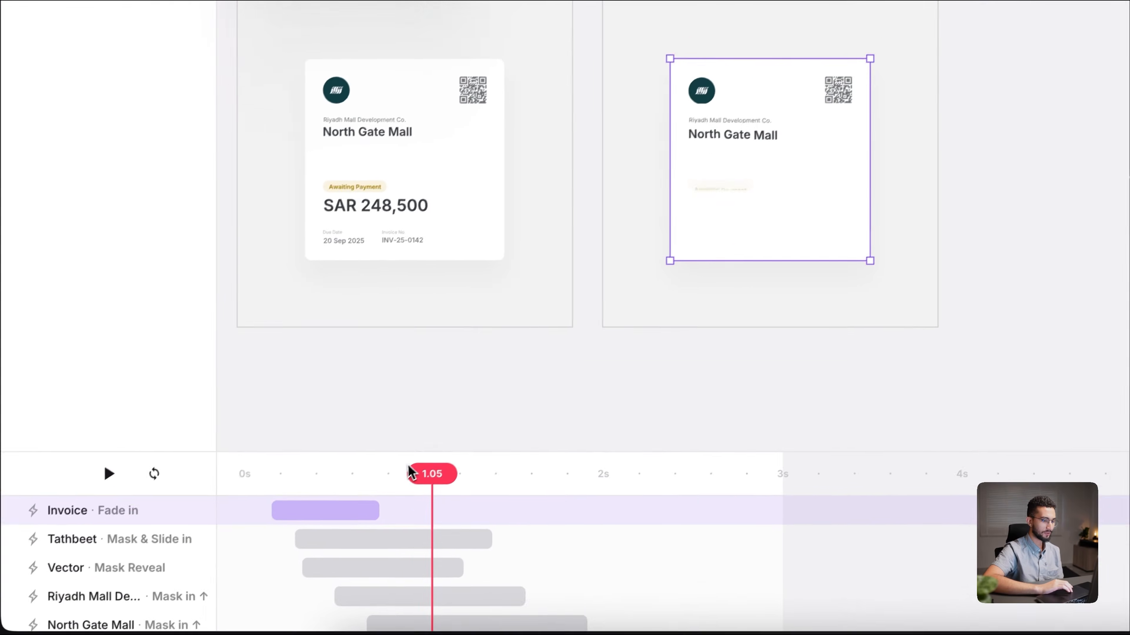
mouse_move(411, 473)
mouse_down()
mouse_move(265, 463)
mouse_move(408, 469)
mouse_up()
mouse_move(445, 434)
mouse_down()
mouse_move(349, 439)
mouse_move(429, 441)
mouse_up()
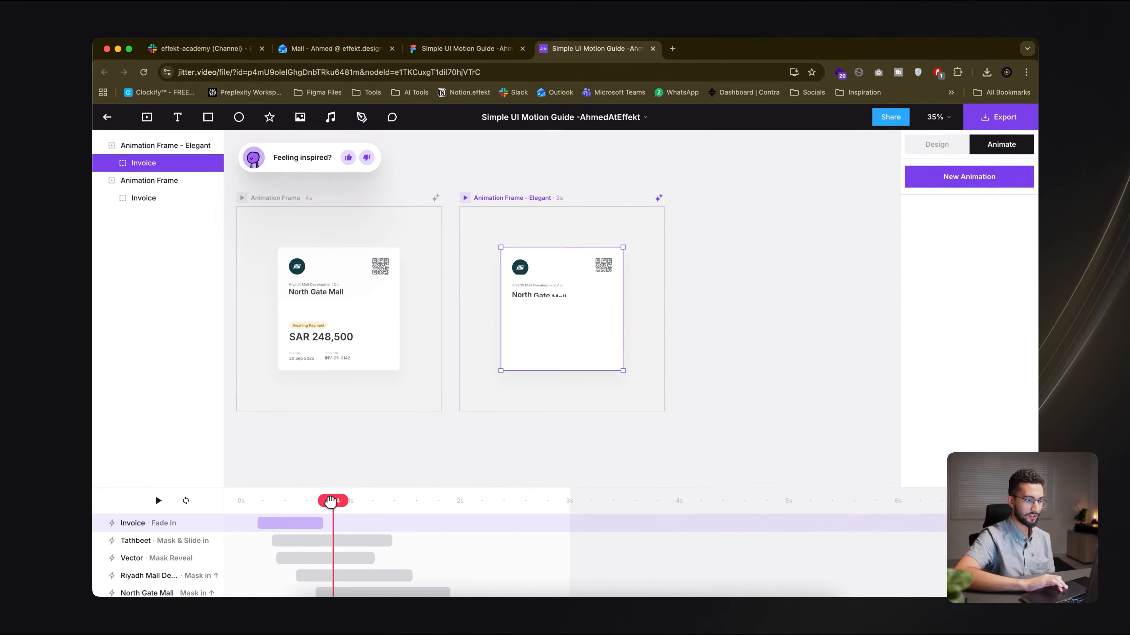
drag(331, 502, 282, 508)
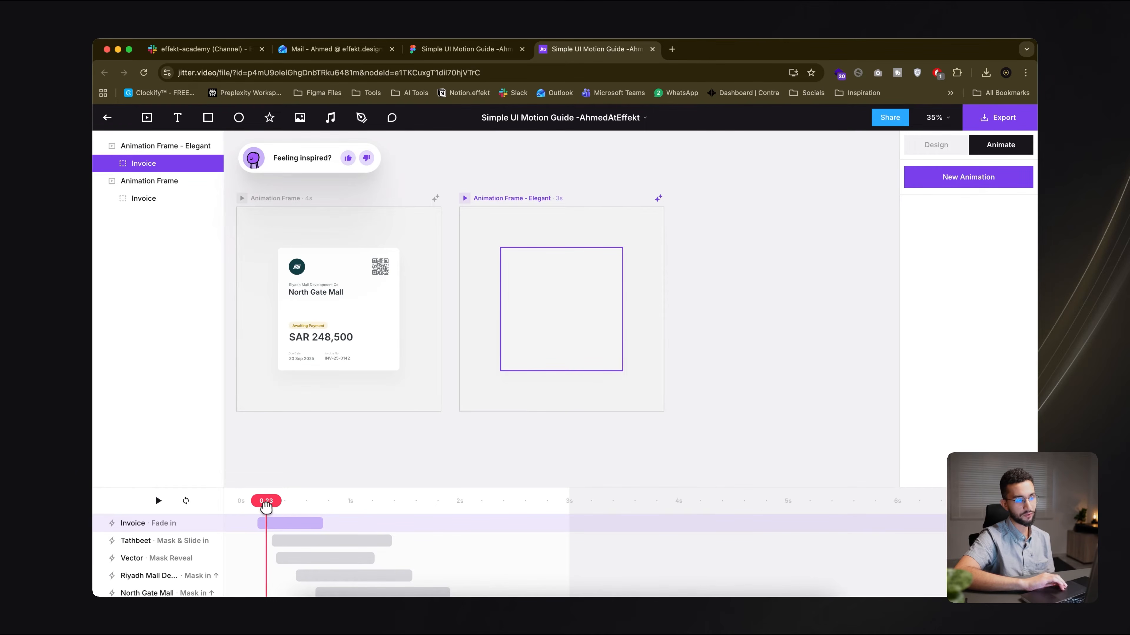
drag(308, 506, 253, 484)
key(space)
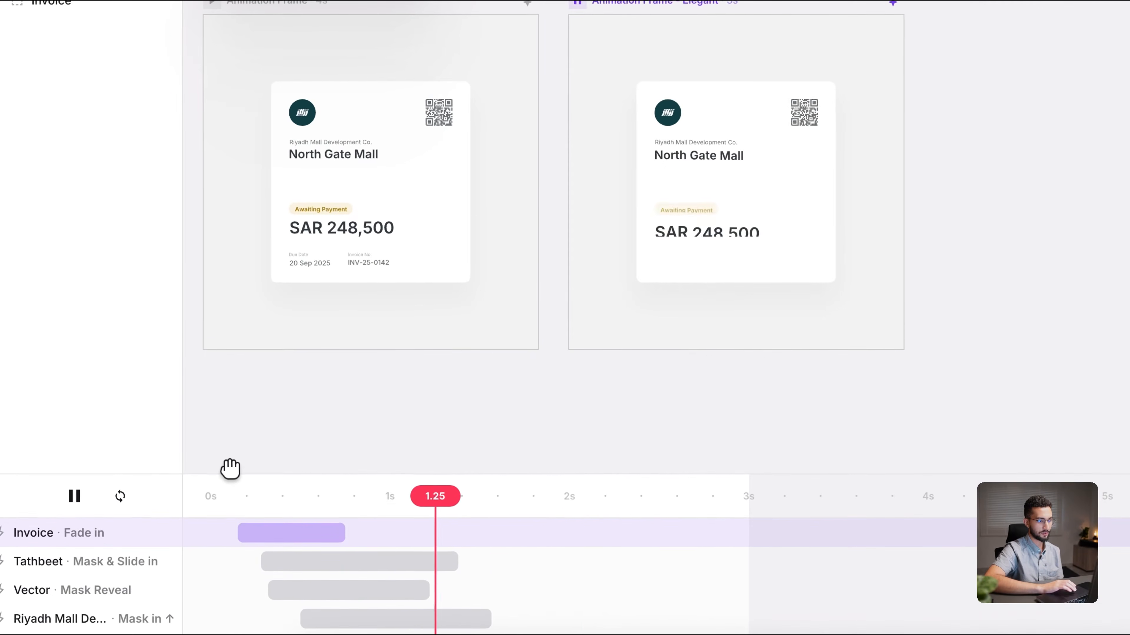
key(space)
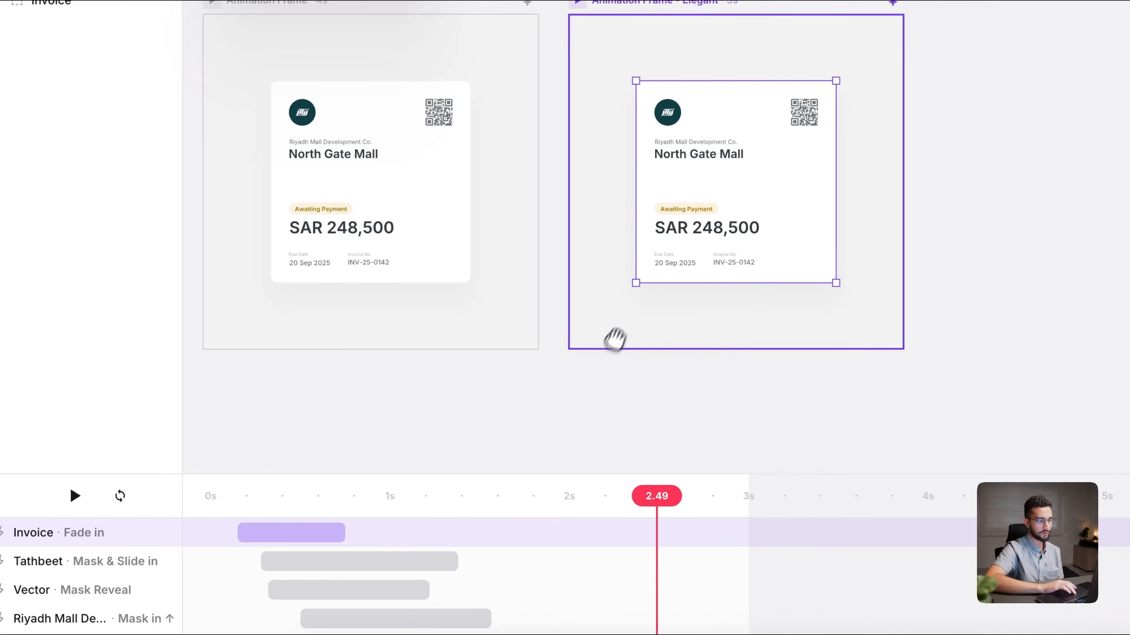
Step: Inspect the individual animations of the SAR 248,500, Due Date, 20 Sep 2025 and Invoice No. text layers in the Elegant frame
click(691, 235)
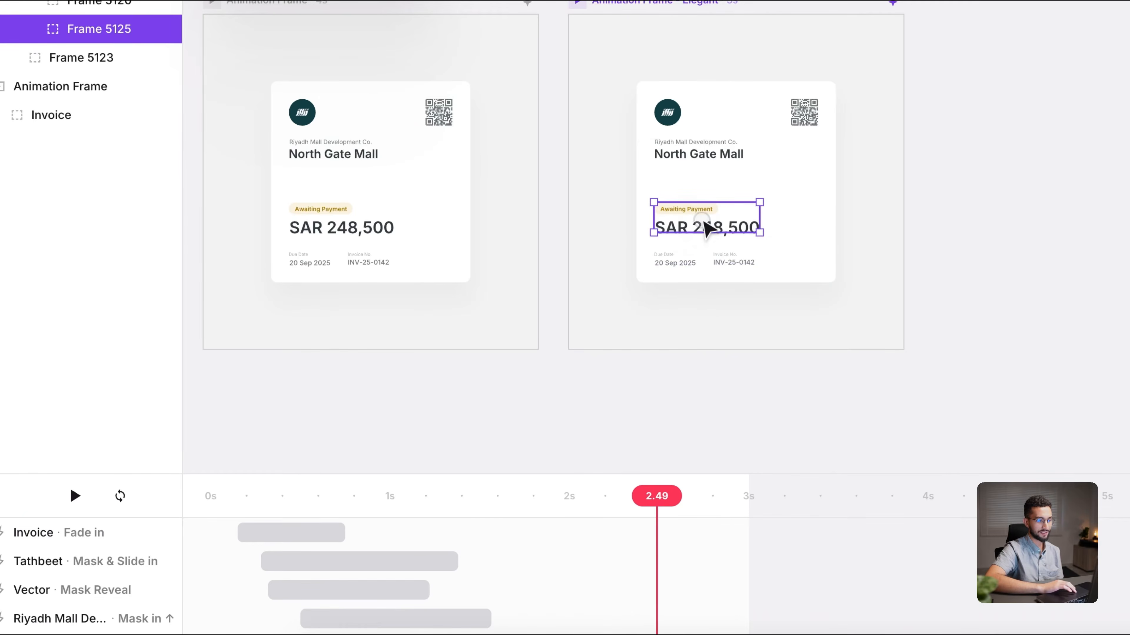
double_click(703, 220)
scroll(575, 571, down, 3)
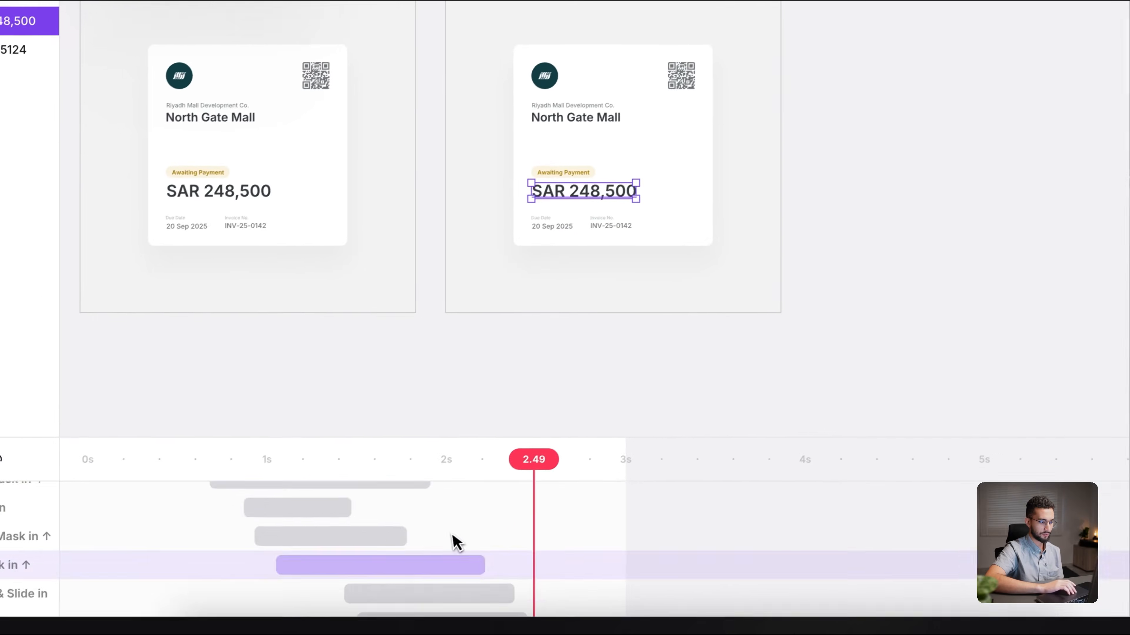
scroll(456, 542, down, 3)
click(126, 508)
click(146, 535)
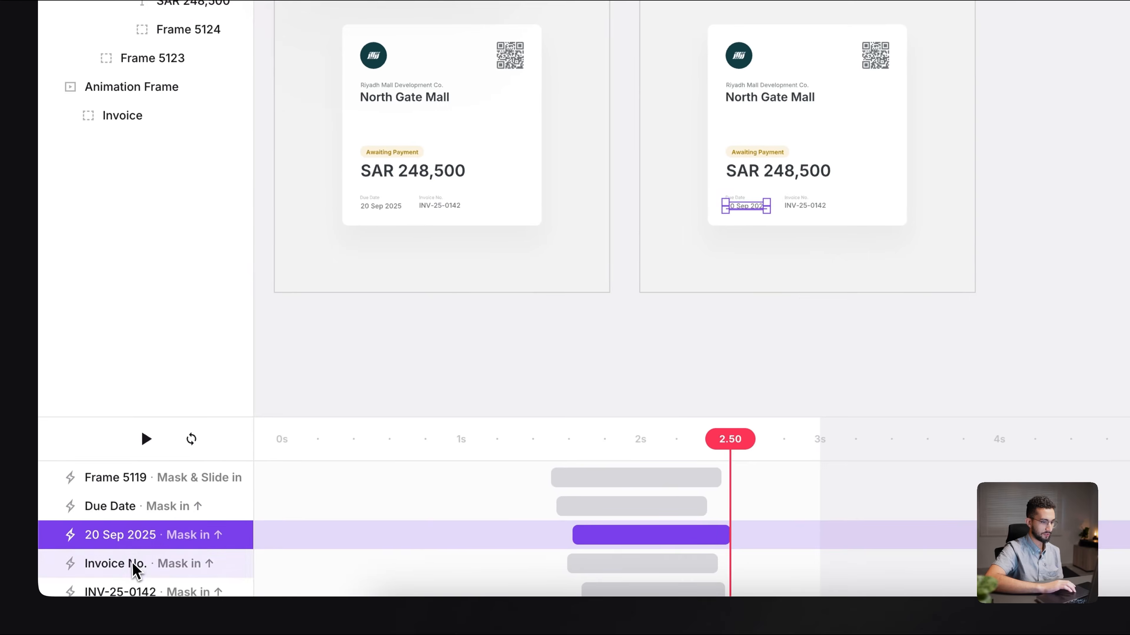
click(134, 565)
Step: Enlarge the timeline area and review the full list of layer animations in the Elegant frame
drag(285, 418, 289, 317)
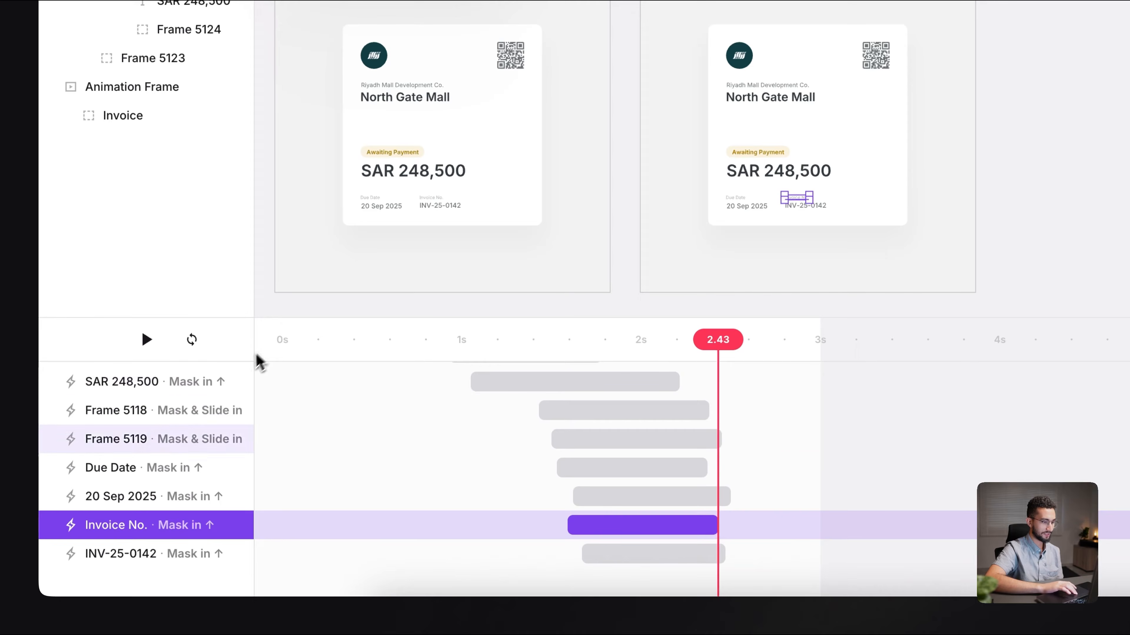
click(133, 469)
scroll(140, 445, up, 4)
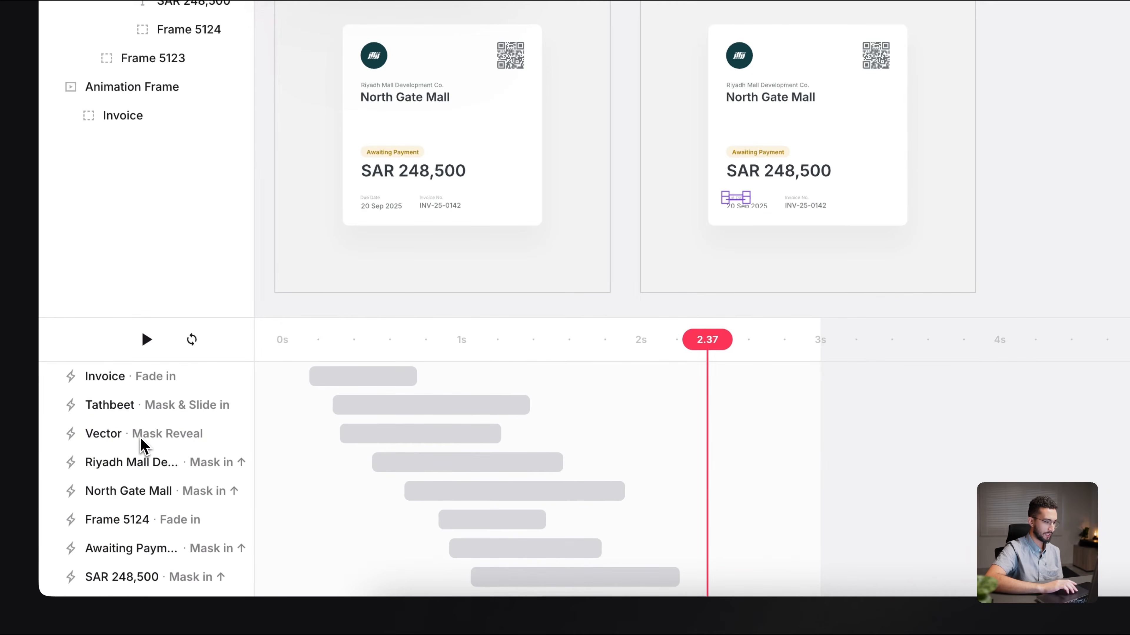
scroll(181, 429, down, 4)
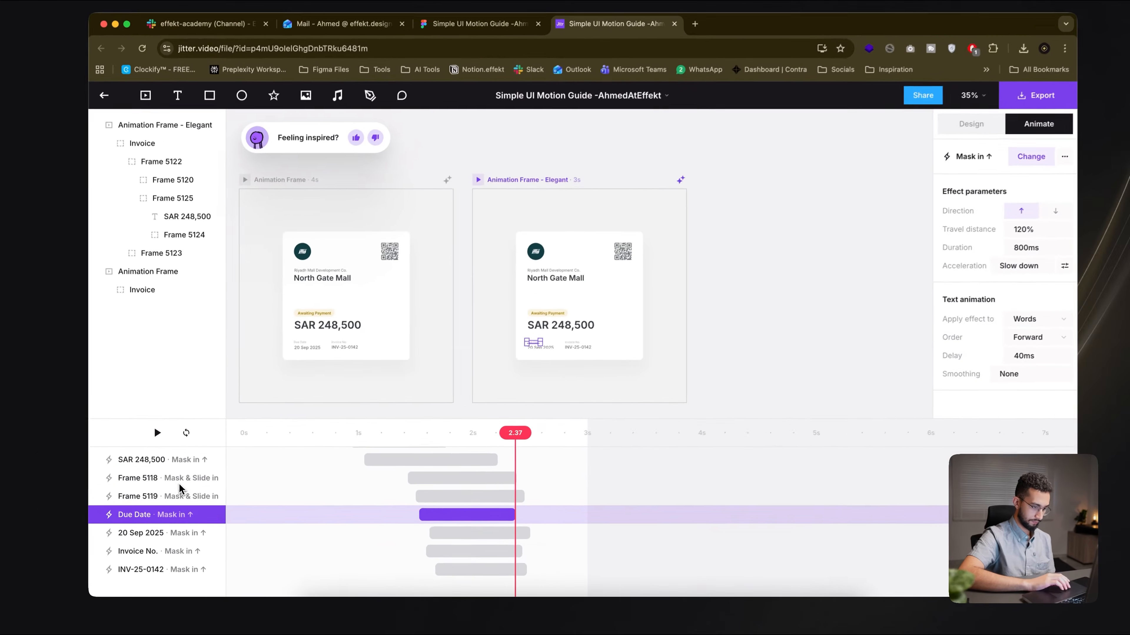
scroll(179, 486, up, 4)
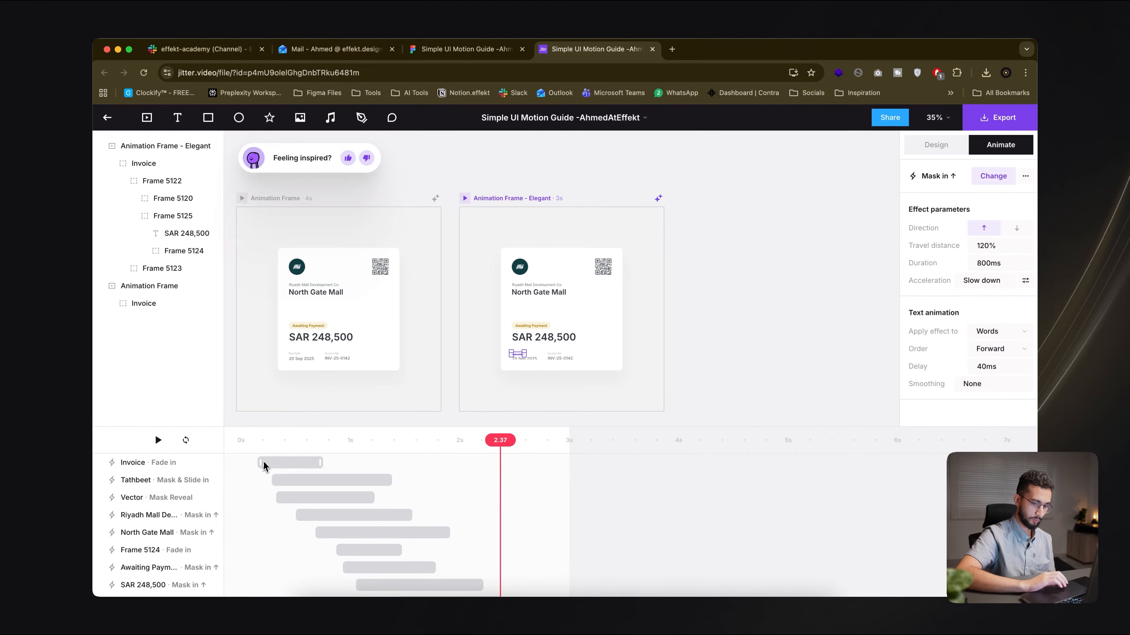
Step: Rewind the Elegant frame's animation to the start and replay it
drag(500, 441, 195, 430)
key(space)
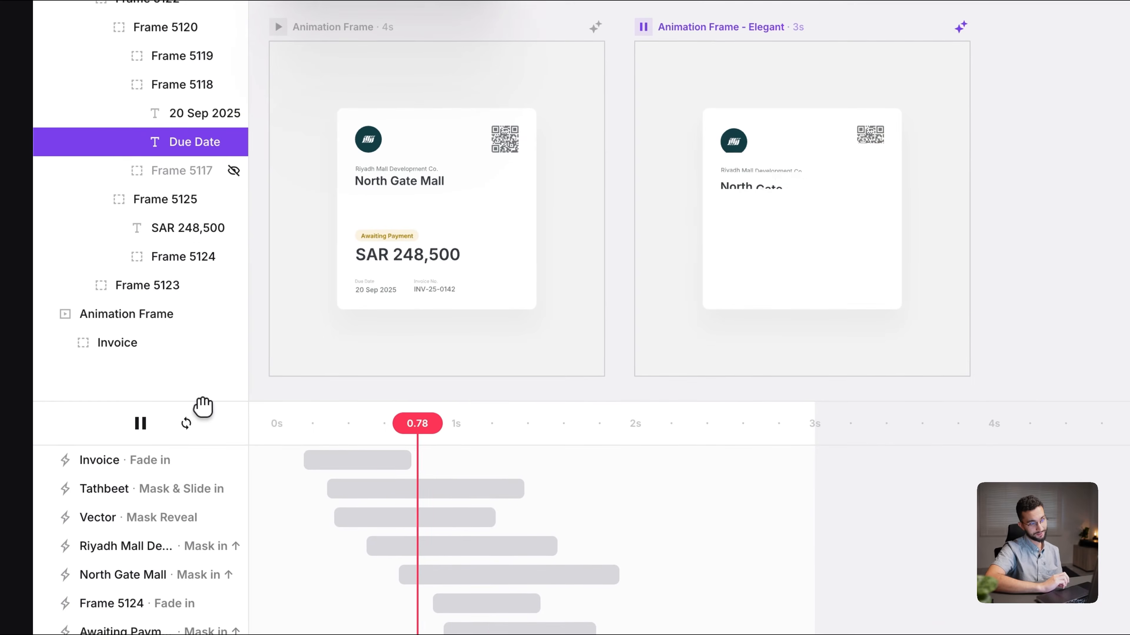
key(space)
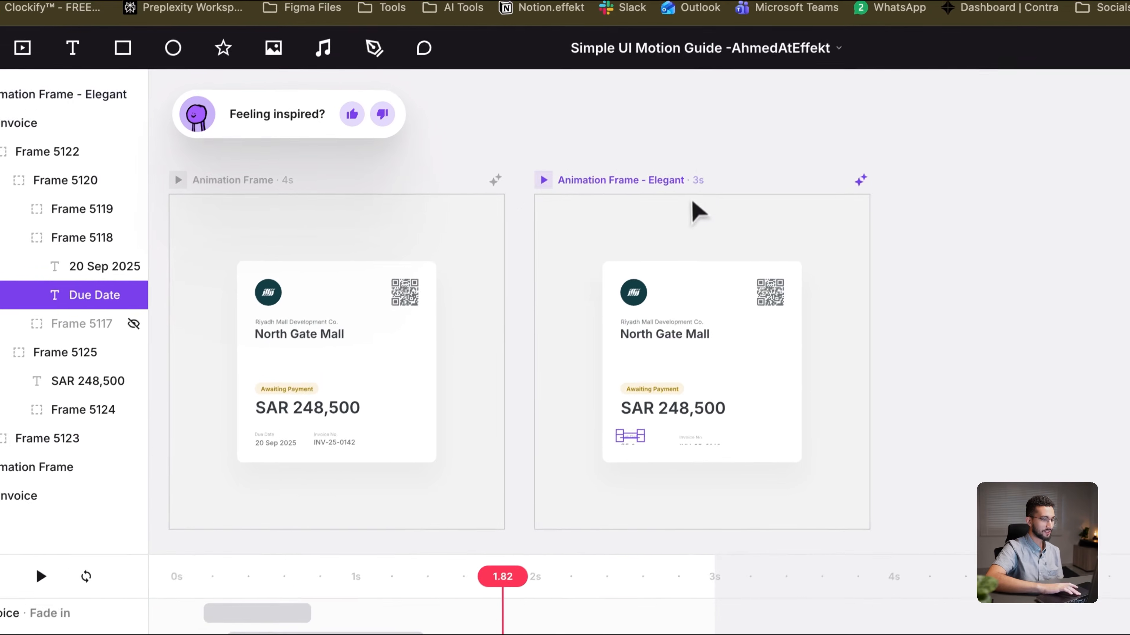
Step: Generate another AI-brainstormed intro for the original Animation Frame in the Cinematic style
click(495, 179)
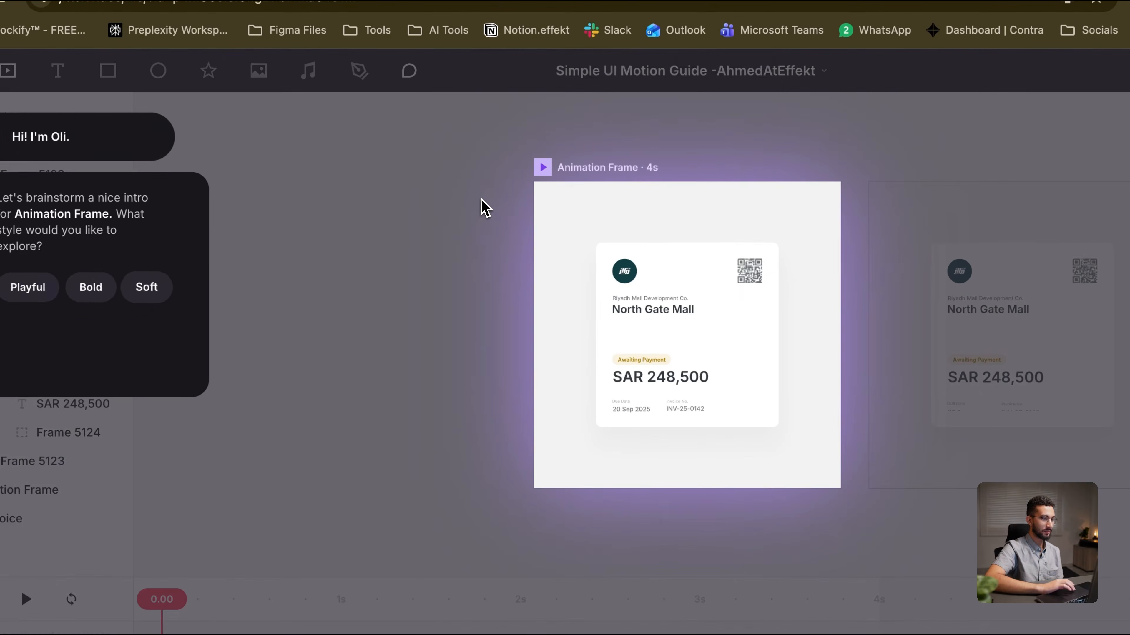
click(107, 328)
click(221, 371)
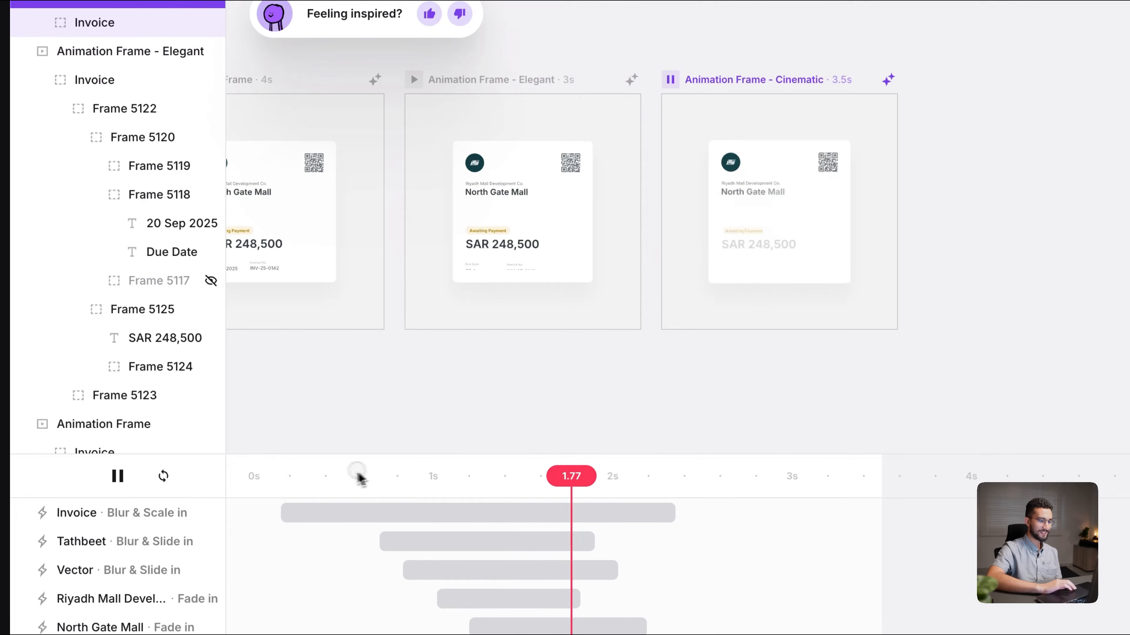
Step: Play the Cinematic frame's animation several times from the beginning to review its blur and fade effects
drag(356, 475, 218, 481)
key(space)
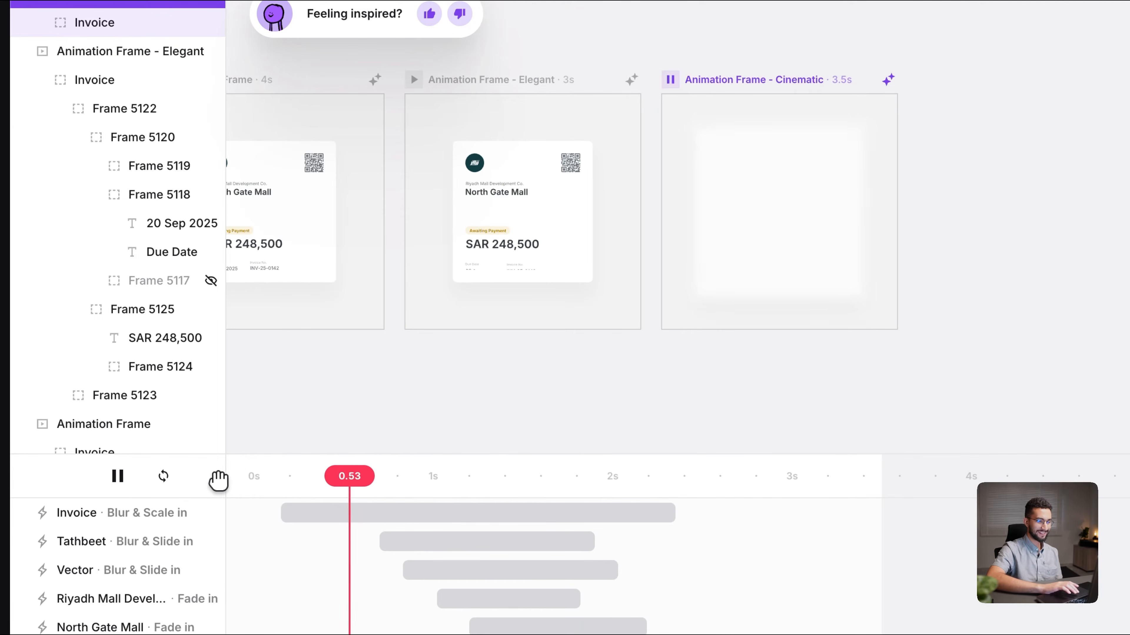
click(277, 479)
drag(278, 481, 258, 476)
key(space)
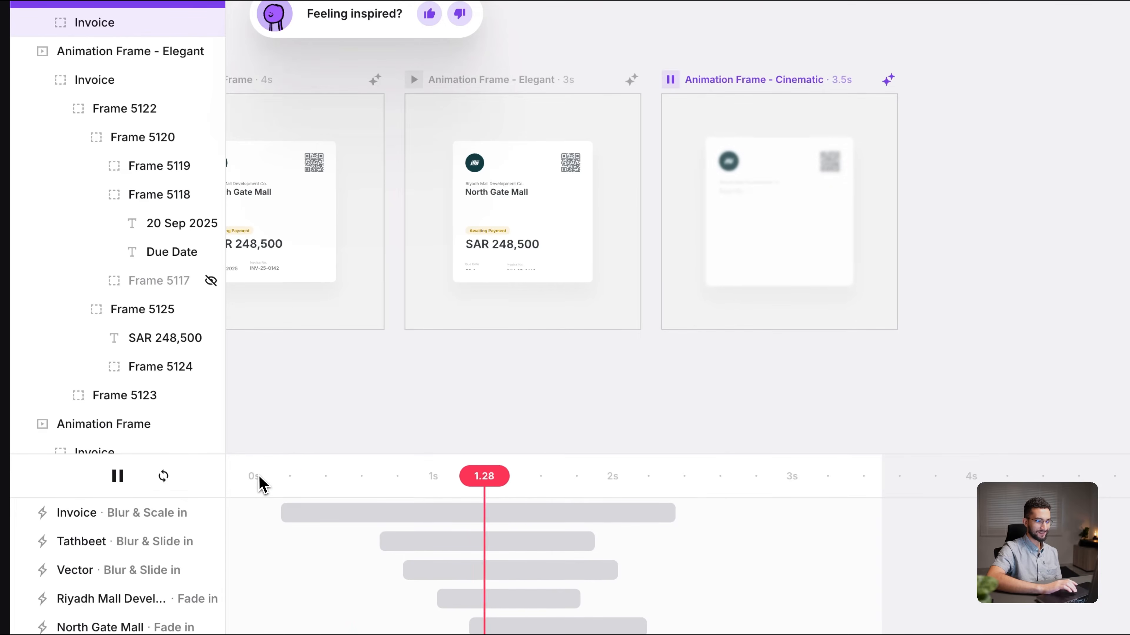
drag(278, 479, 270, 472)
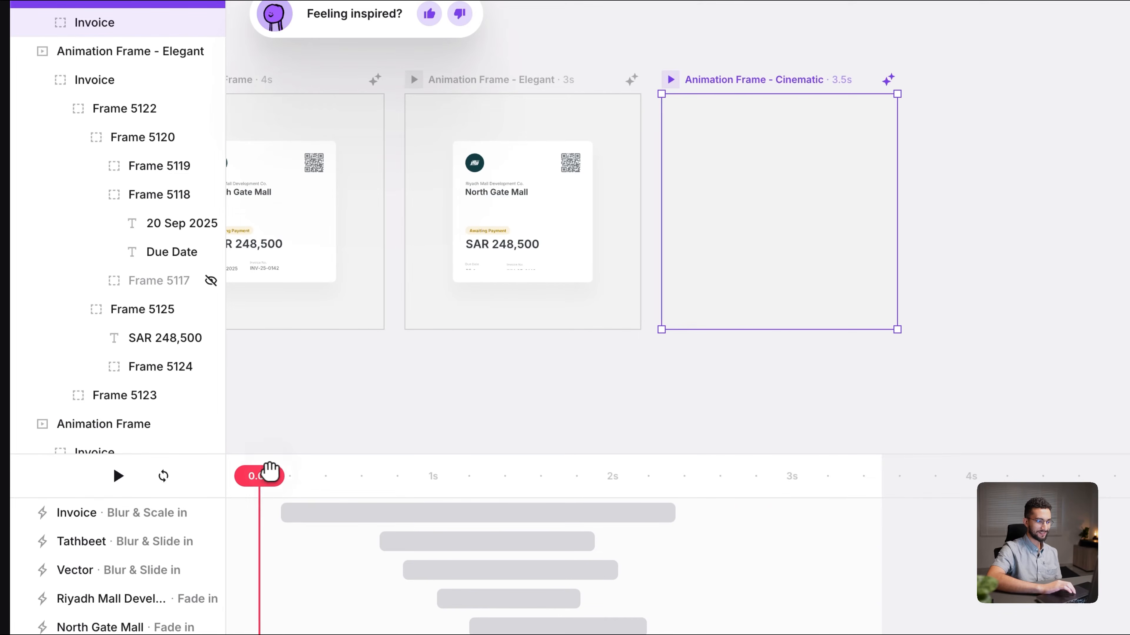
key(space)
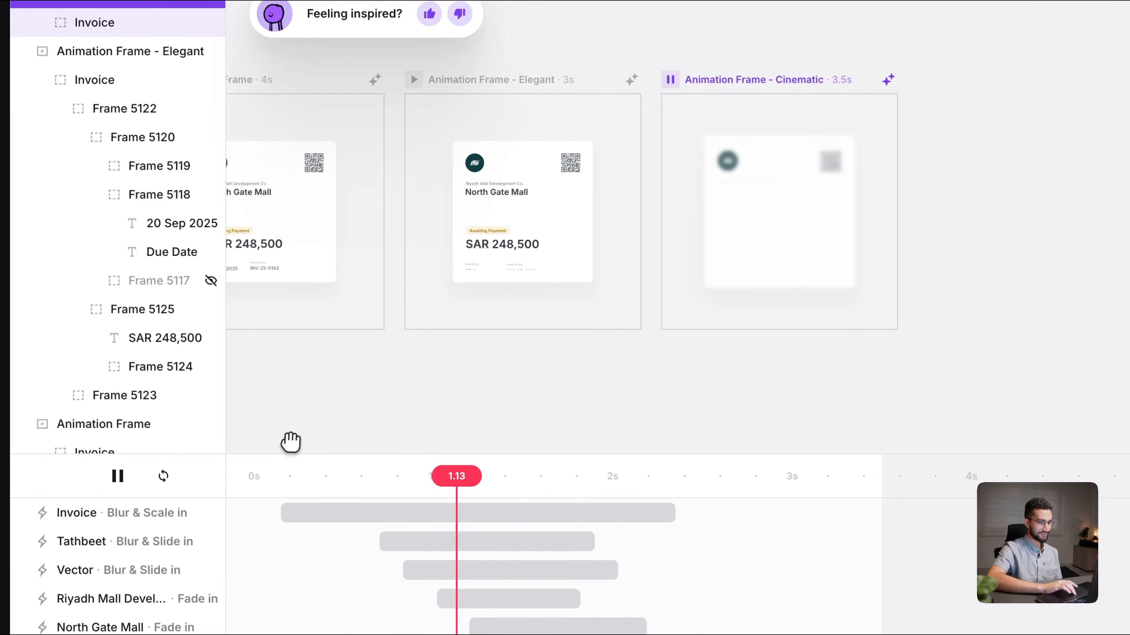
key(space)
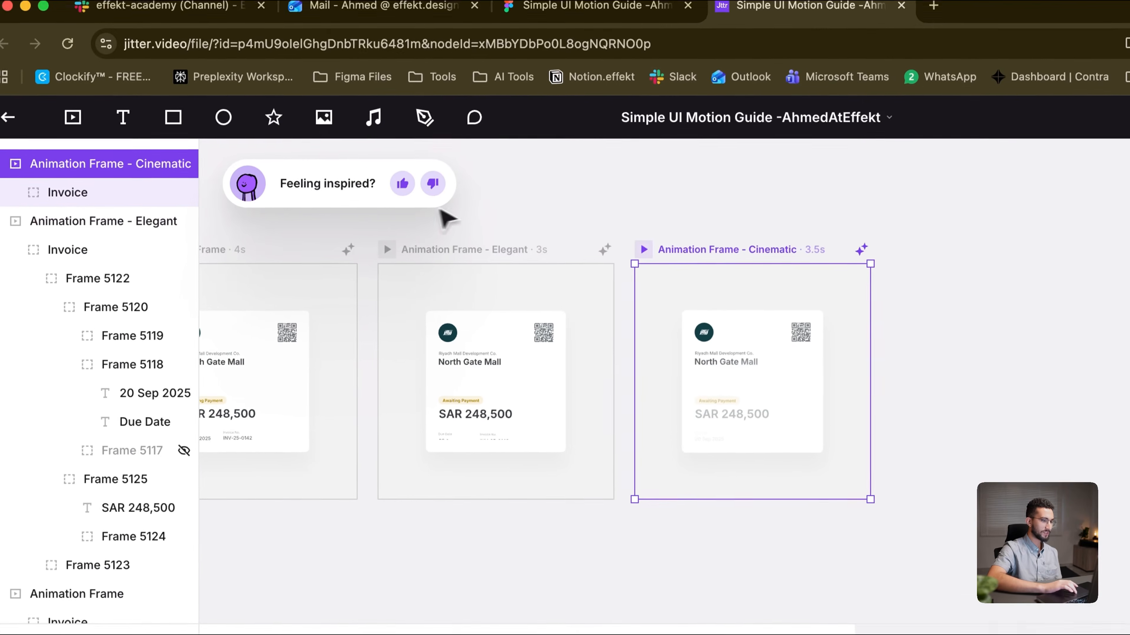
click(572, 202)
click(349, 249)
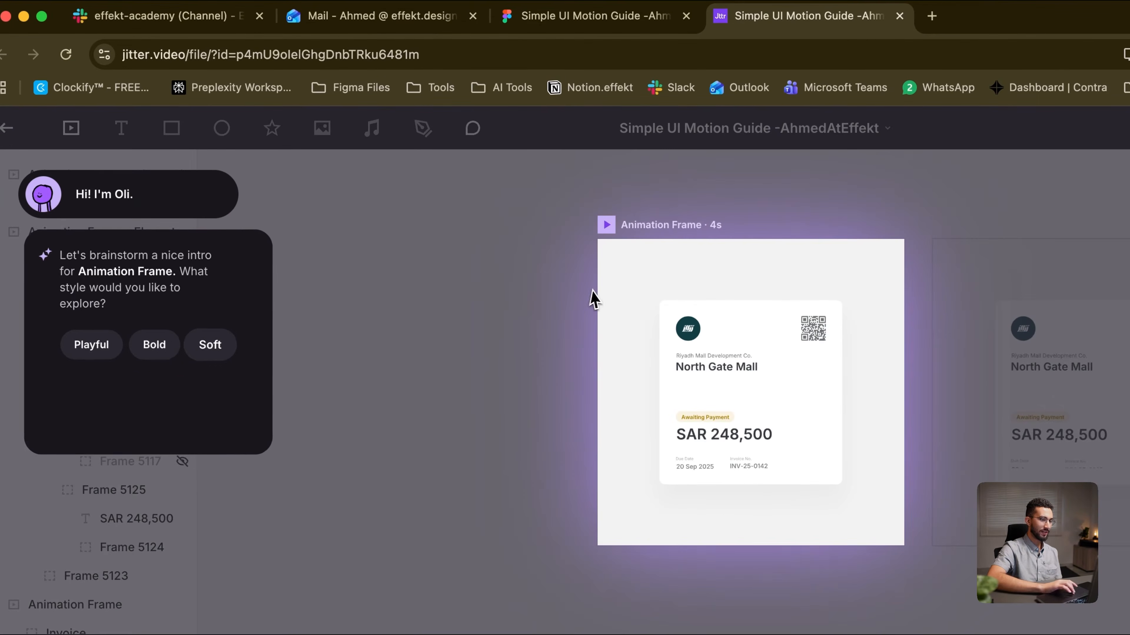
click(423, 308)
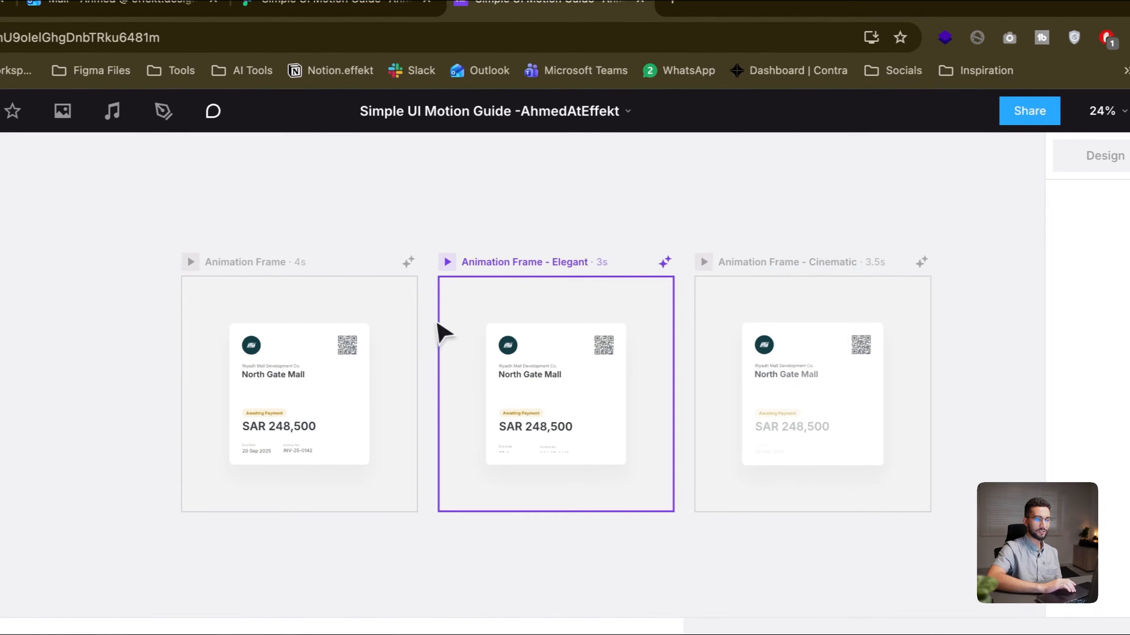
Step: Move the Cinematic frame farther away from the Elegant frame on the canvas and deselect it
click(758, 269)
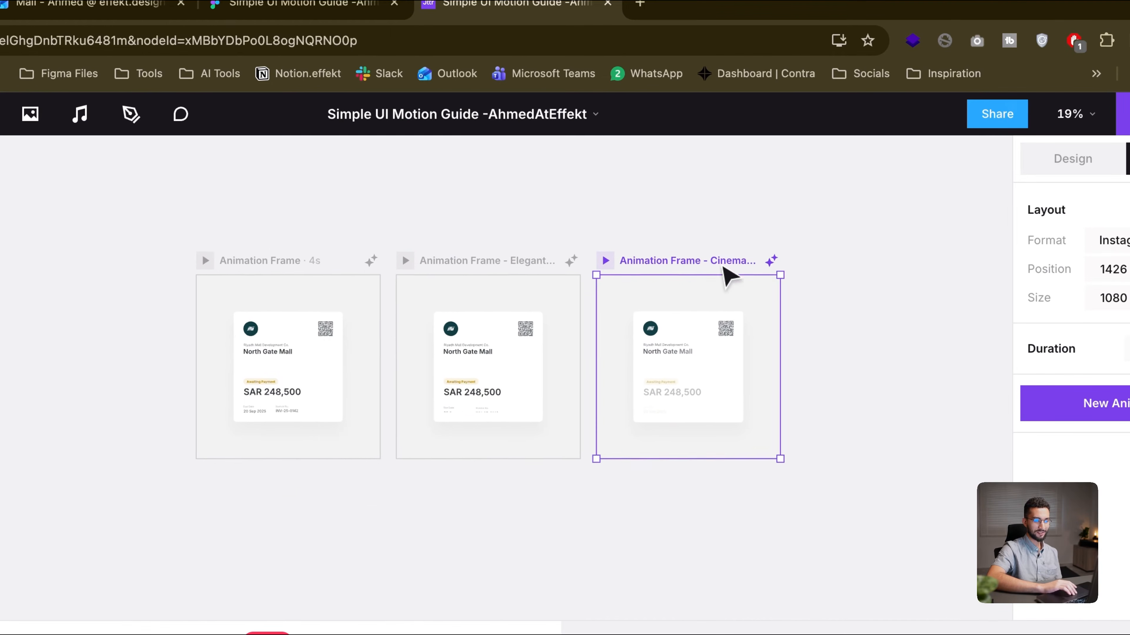
scroll(721, 266, right, 1)
drag(673, 267, 744, 263)
click(865, 321)
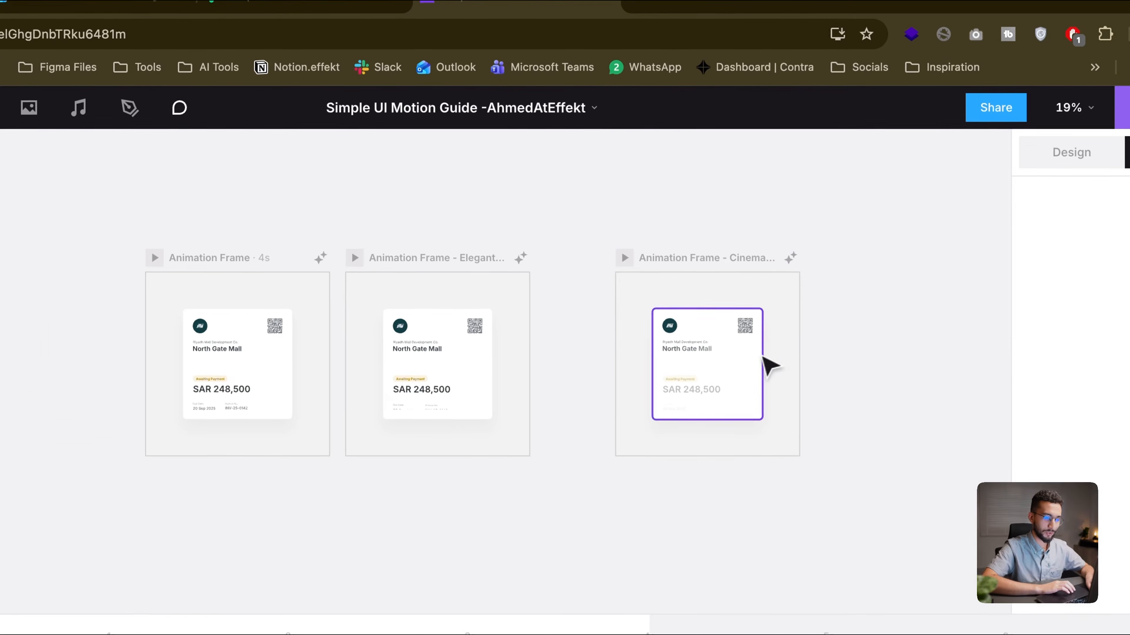
Step: Focus on the Cinematic frame, select its Invoice card and replay the animation from the start
scroll(764, 357, up, 5)
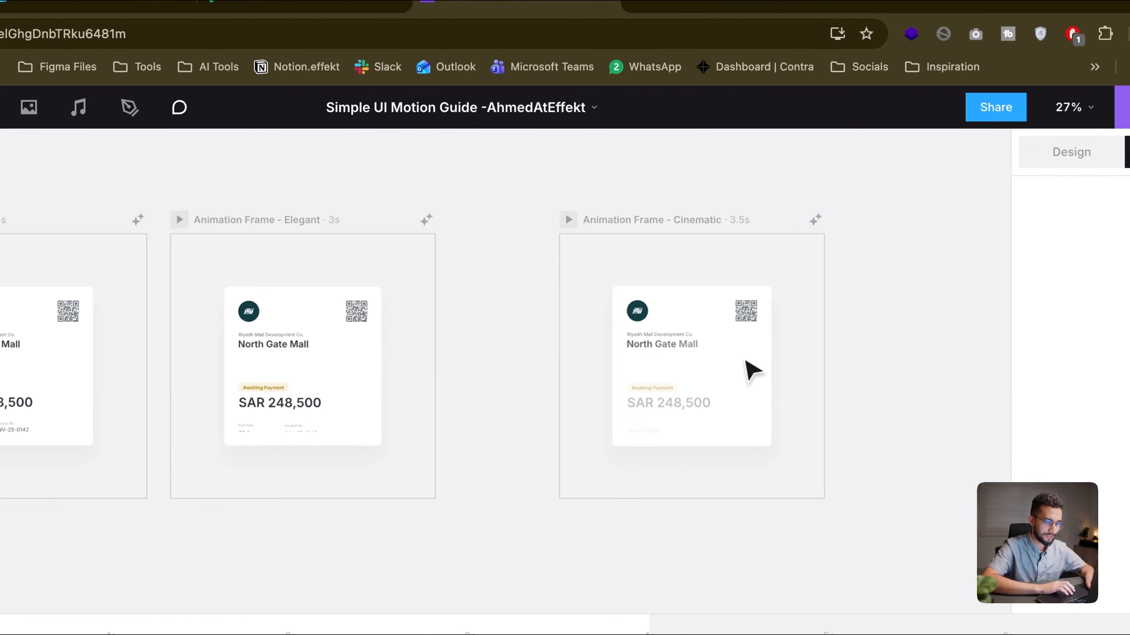
scroll(752, 370, right, 5)
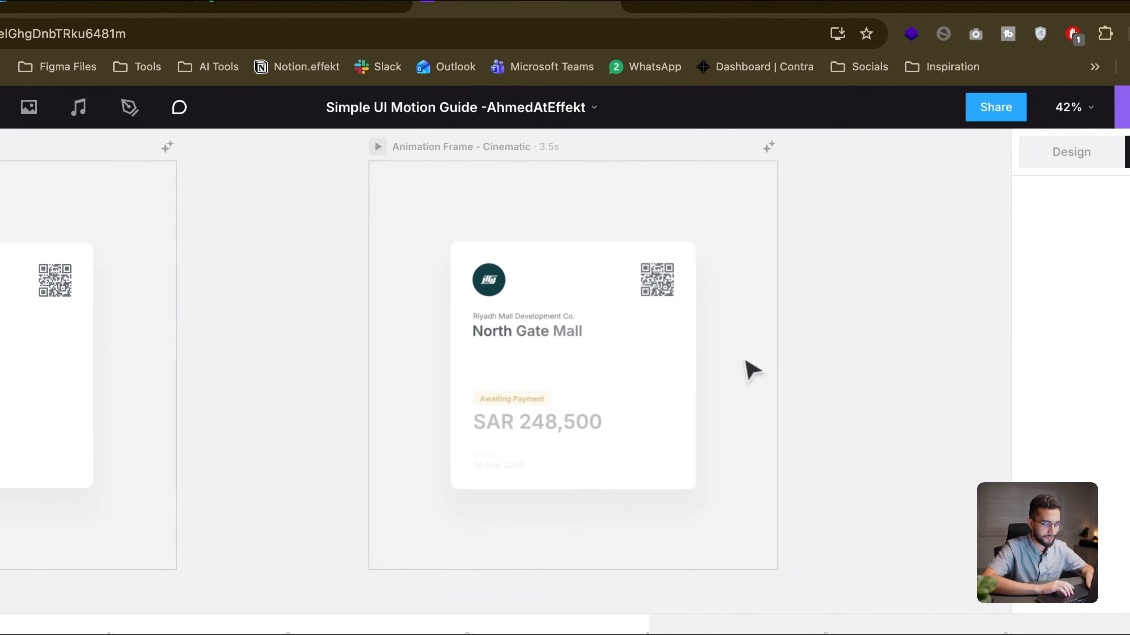
click(374, 151)
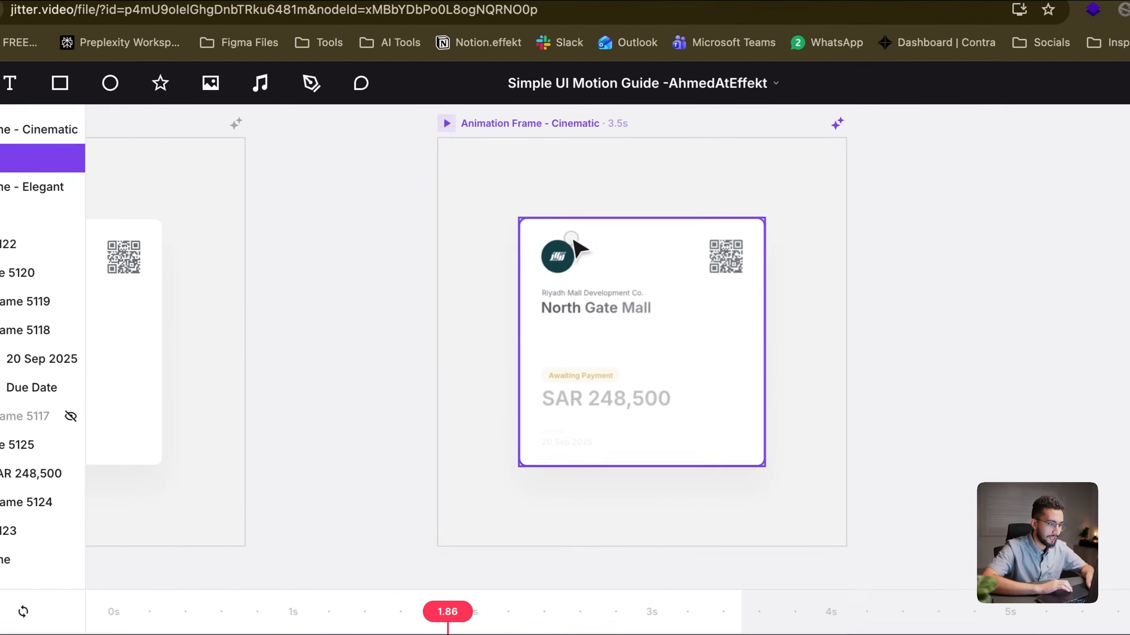
click(506, 253)
drag(267, 623, 82, 623)
key(space)
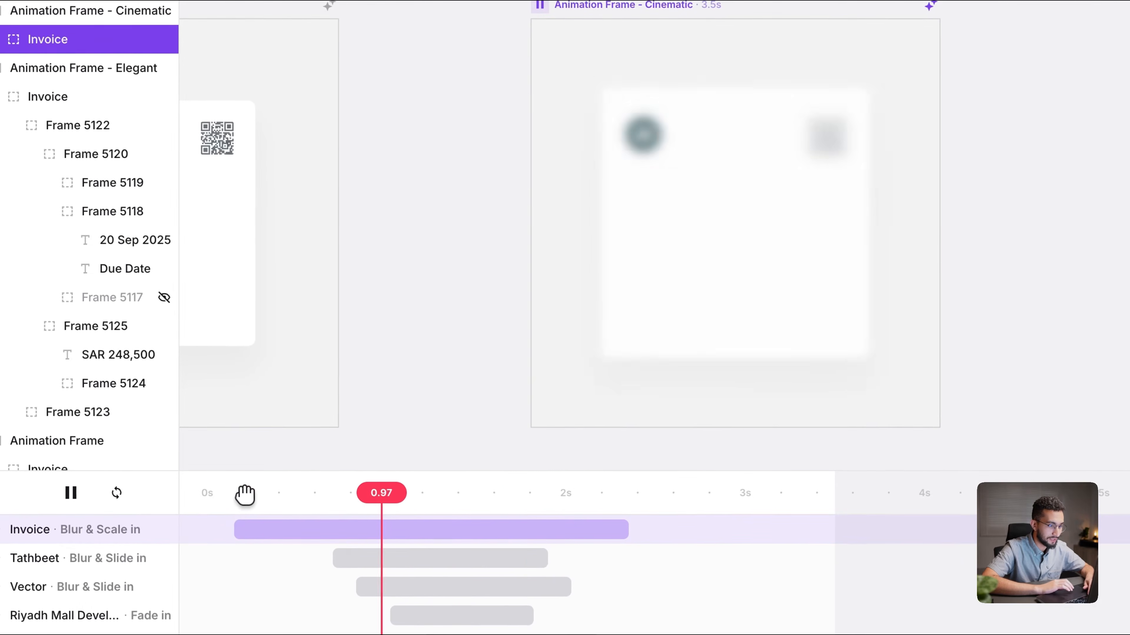
Step: Change the Cinematic frame's Invoice card animation from Blur & Scale in to Move & Scale in
key(space)
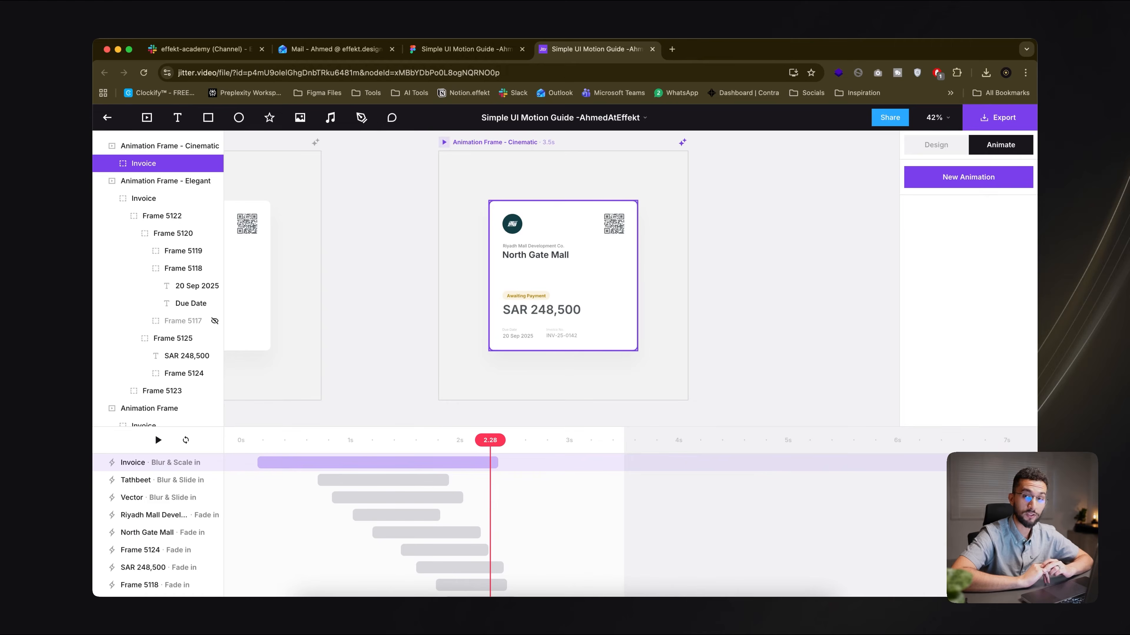
drag(490, 440, 418, 441)
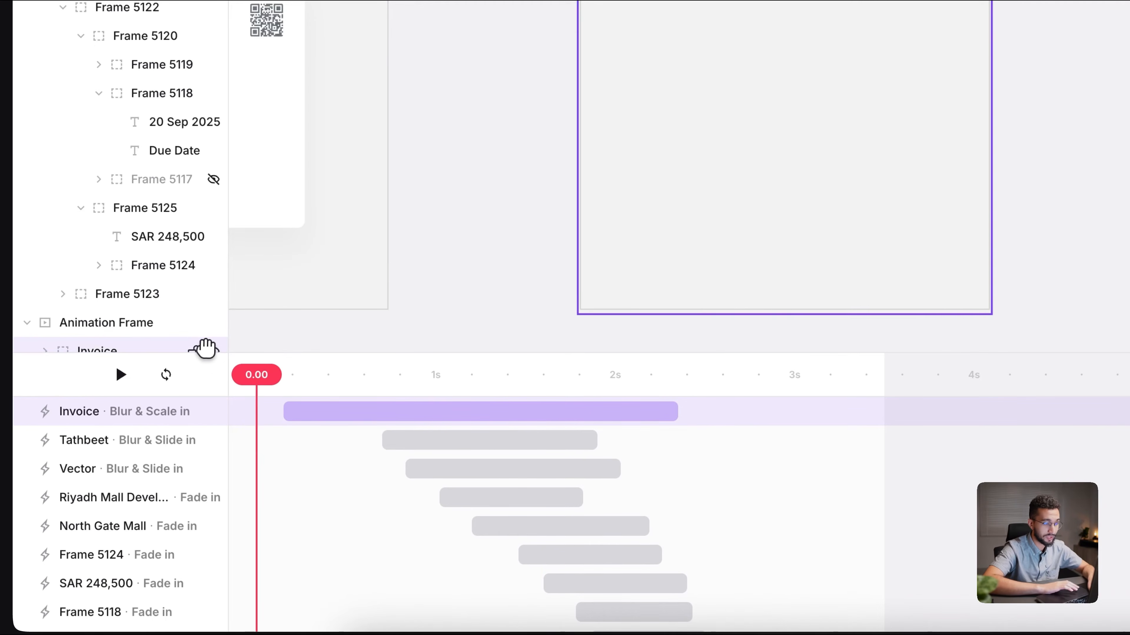
click(330, 413)
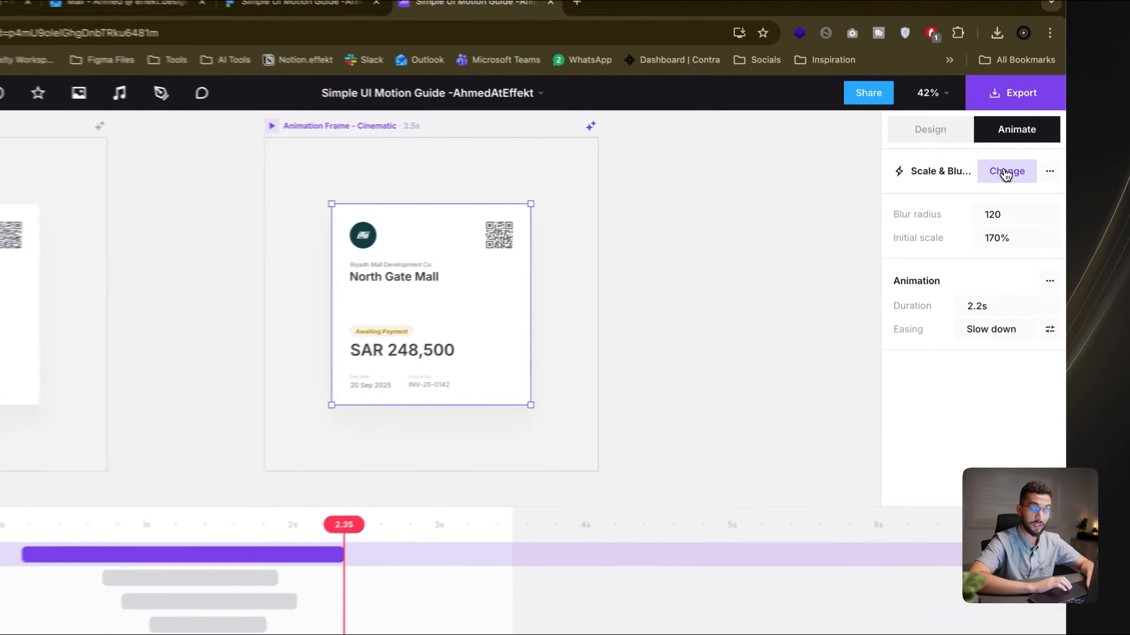
click(993, 177)
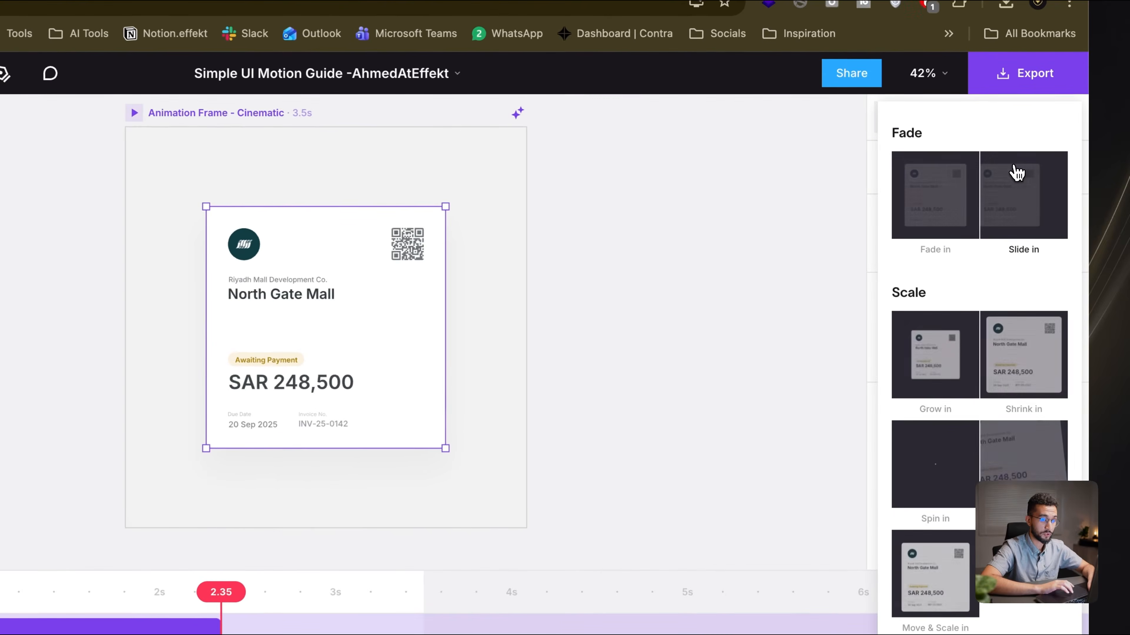
scroll(925, 242, down, 3)
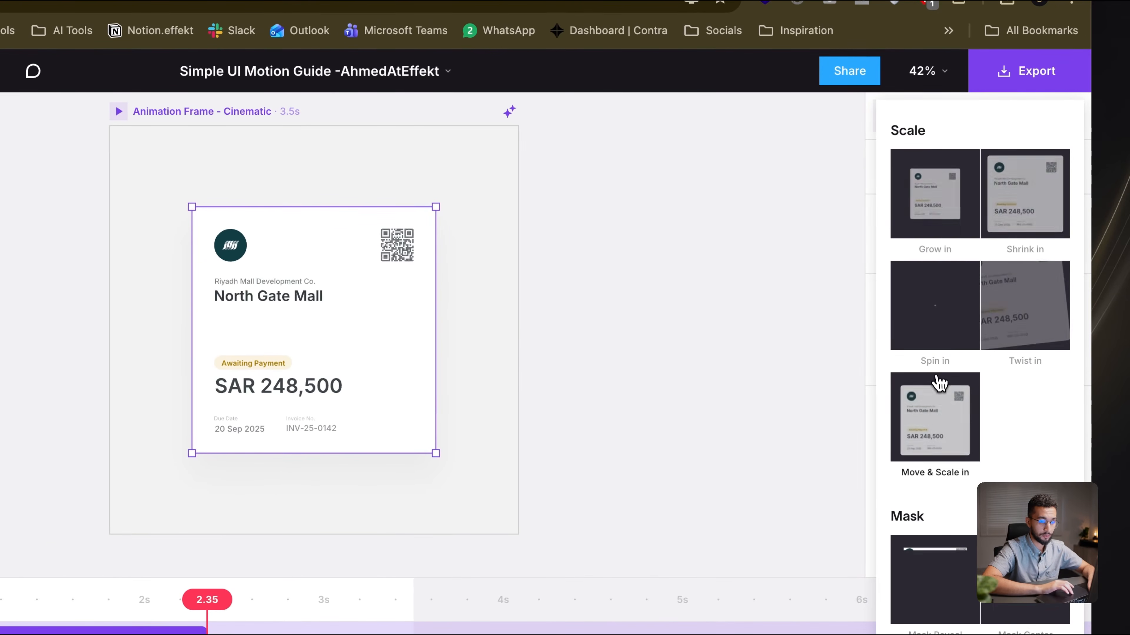
click(941, 433)
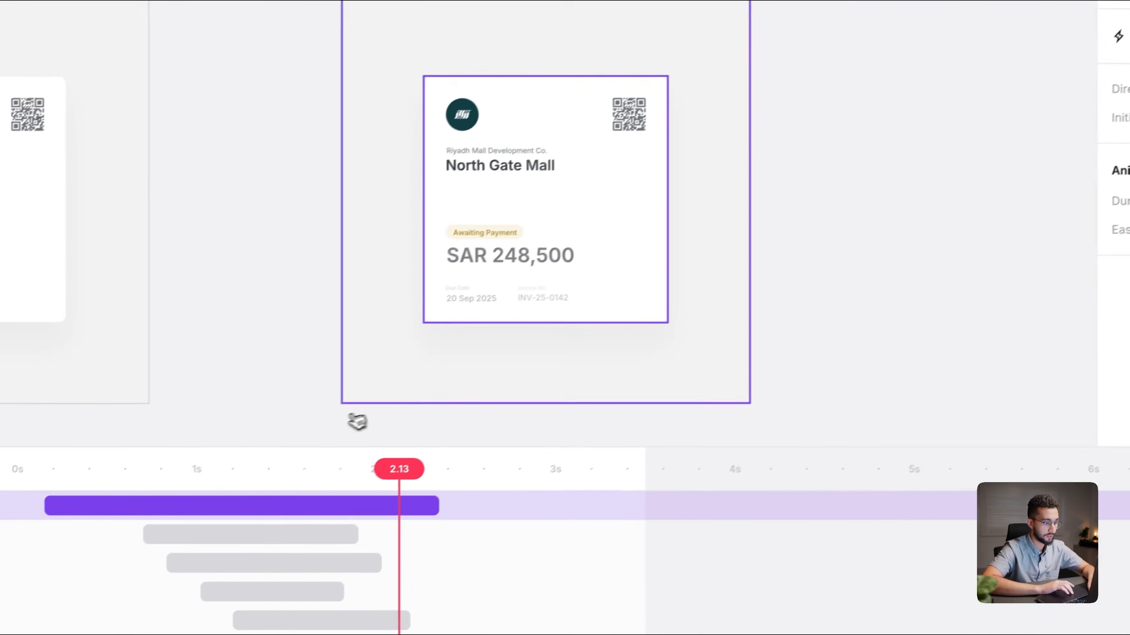
Step: Replay the Cinematic frame from the start and scrub through its opening to review the card's new motion
drag(307, 438, 214, 360)
key(space)
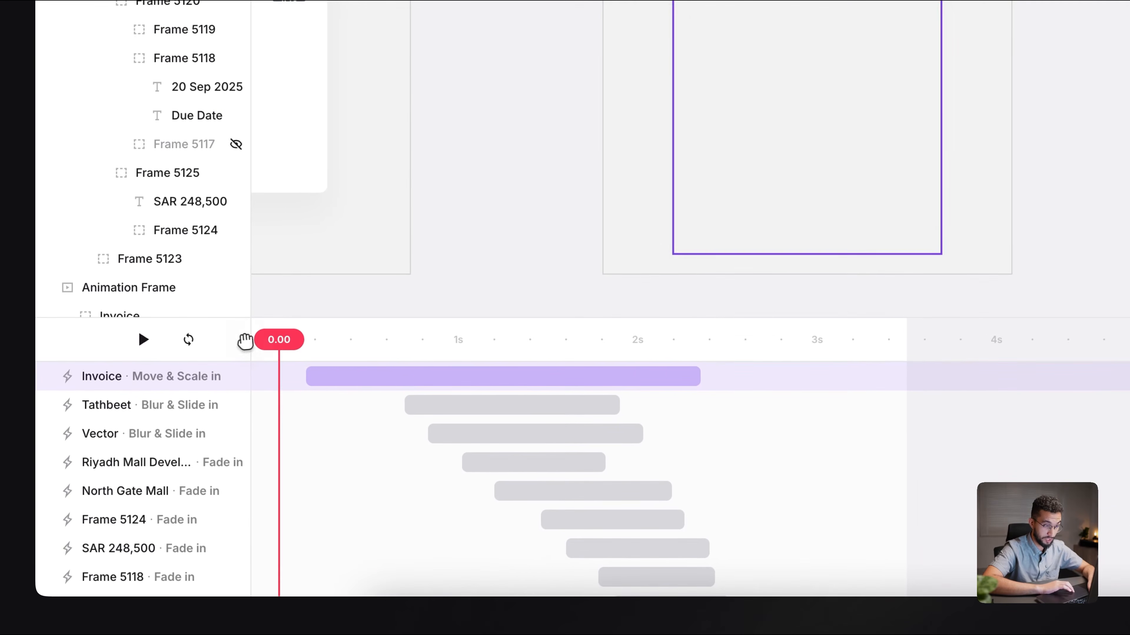
mouse_move(400, 340)
mouse_down()
mouse_move(369, 338)
mouse_move(387, 343)
mouse_up()
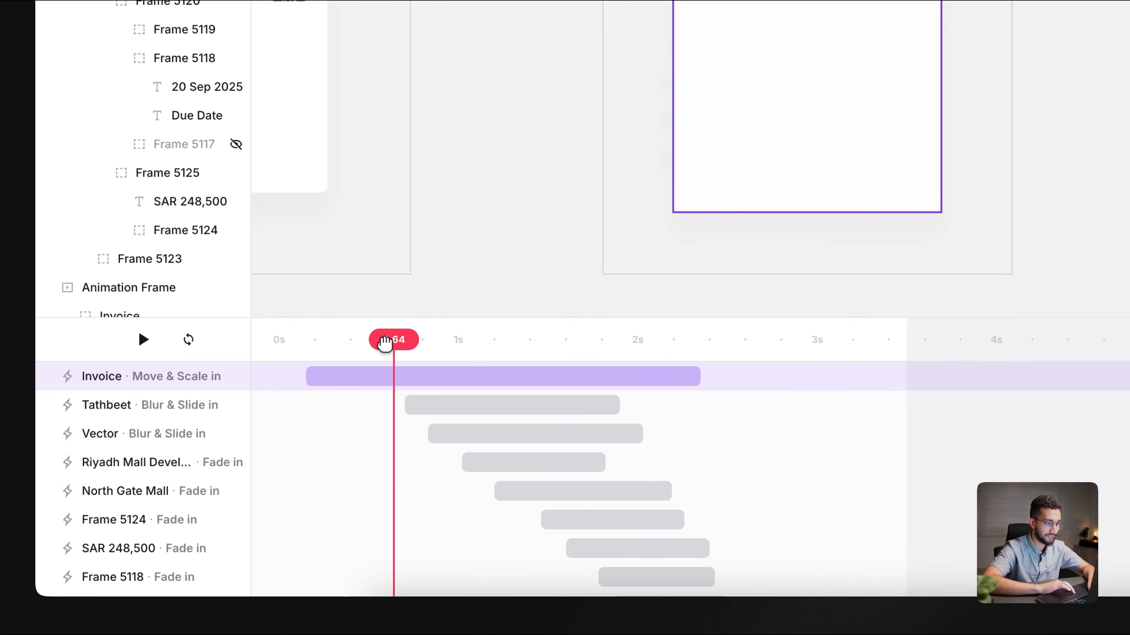
Step: Shift all the element animations together so Tathbeet starts at 0s, and move the Invoice animation to start at 0s
click(438, 407)
scroll(444, 410, down, 2)
key(ctrl+a)
scroll(661, 554, up, 2)
drag(492, 406, 261, 406)
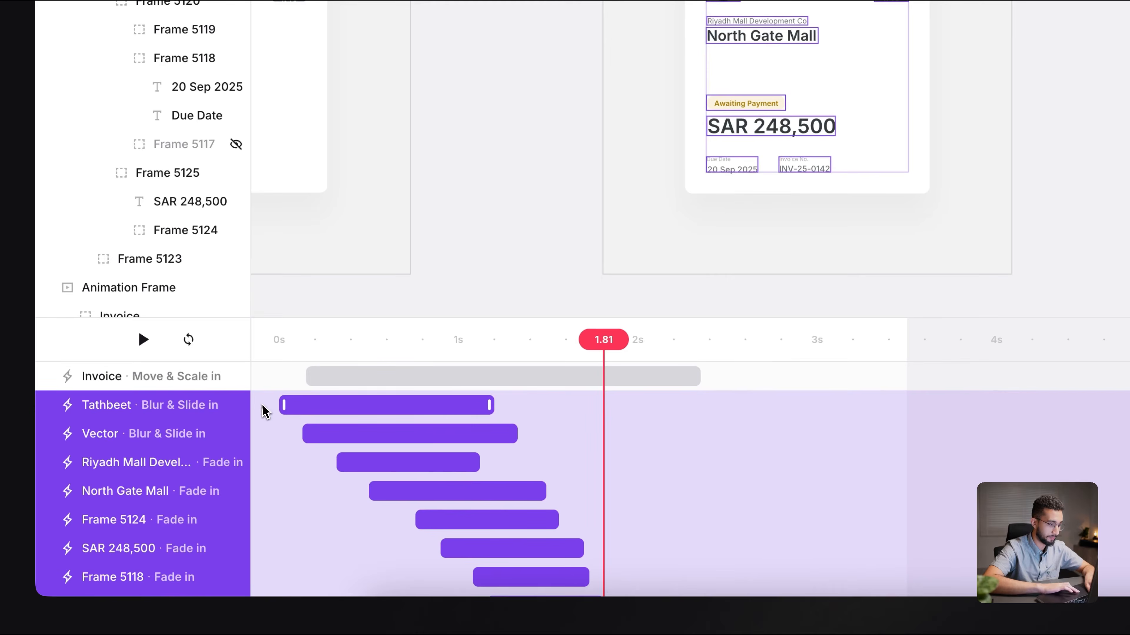
click(313, 380)
drag(311, 377, 270, 370)
Step: Play the Cinematic animation from the start to review the earlier timing of its elements
key(space)
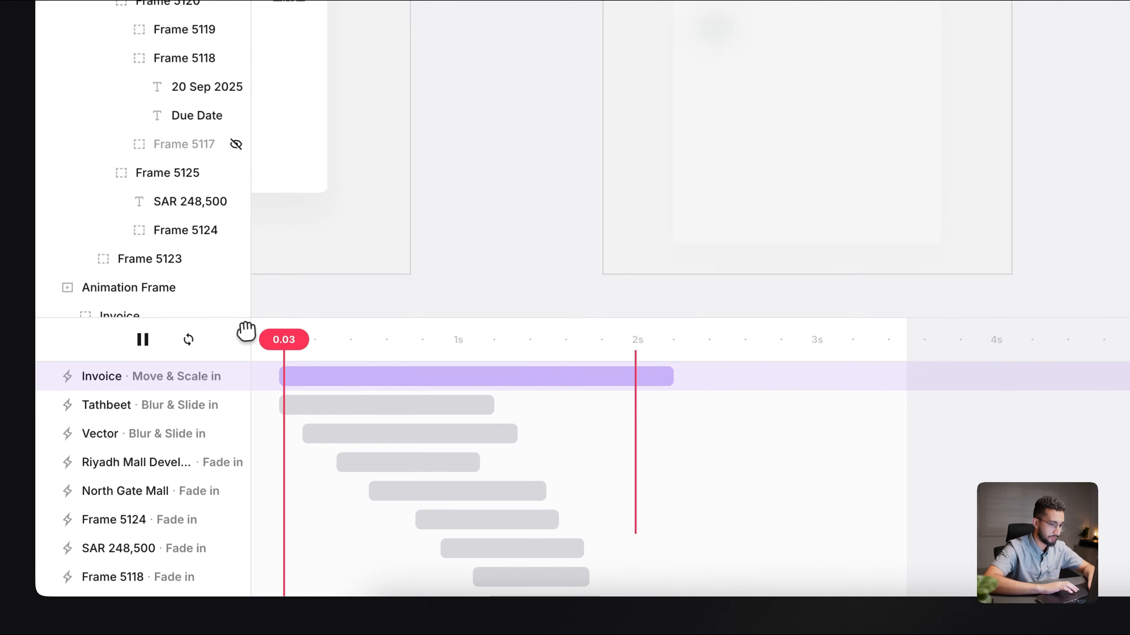
key(space)
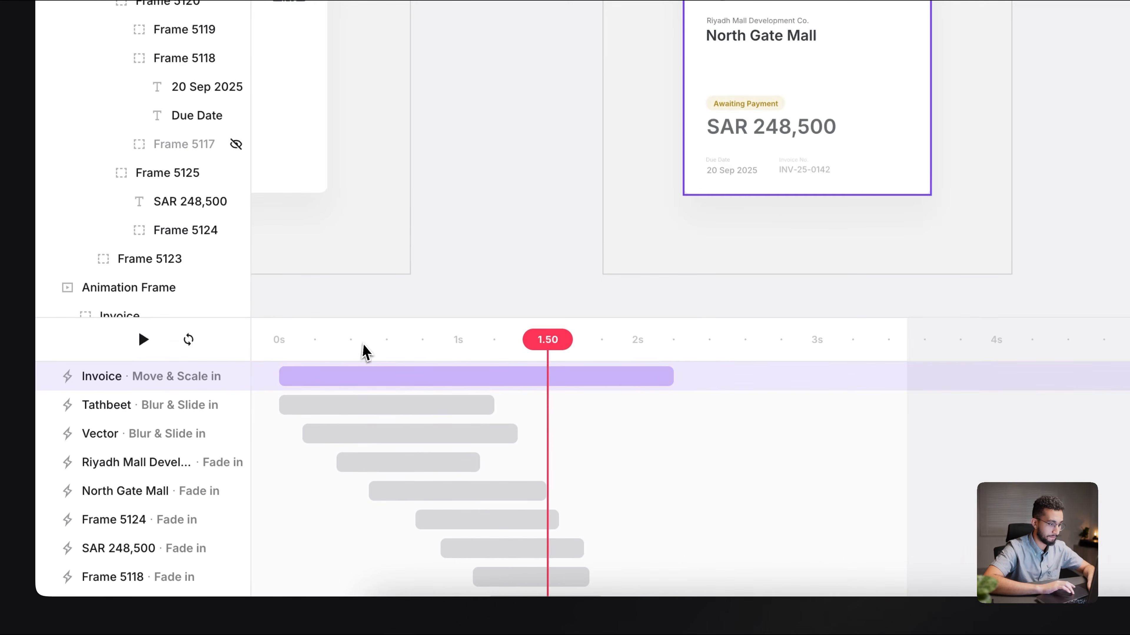
click(289, 342)
key(space)
key(space)
click(338, 350)
Step: Group the element animations from Tathbeet through Frame 5119 into a sequence and shorten it to about 1.3 s
click(341, 405)
scroll(356, 423, down, 2)
click(553, 556)
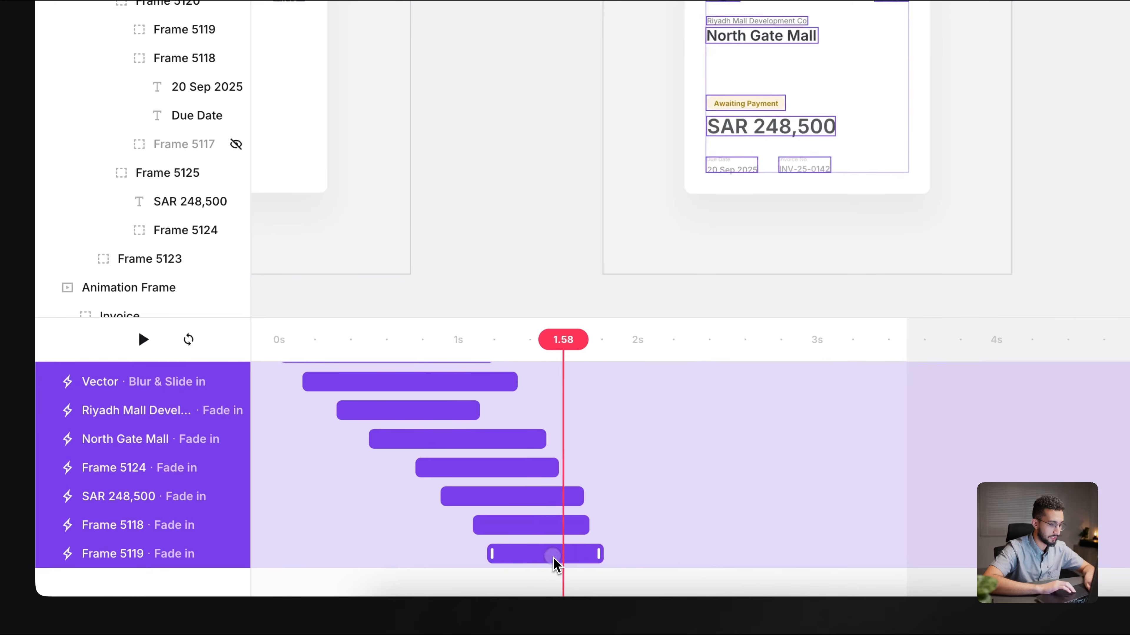
key(ctrl+g)
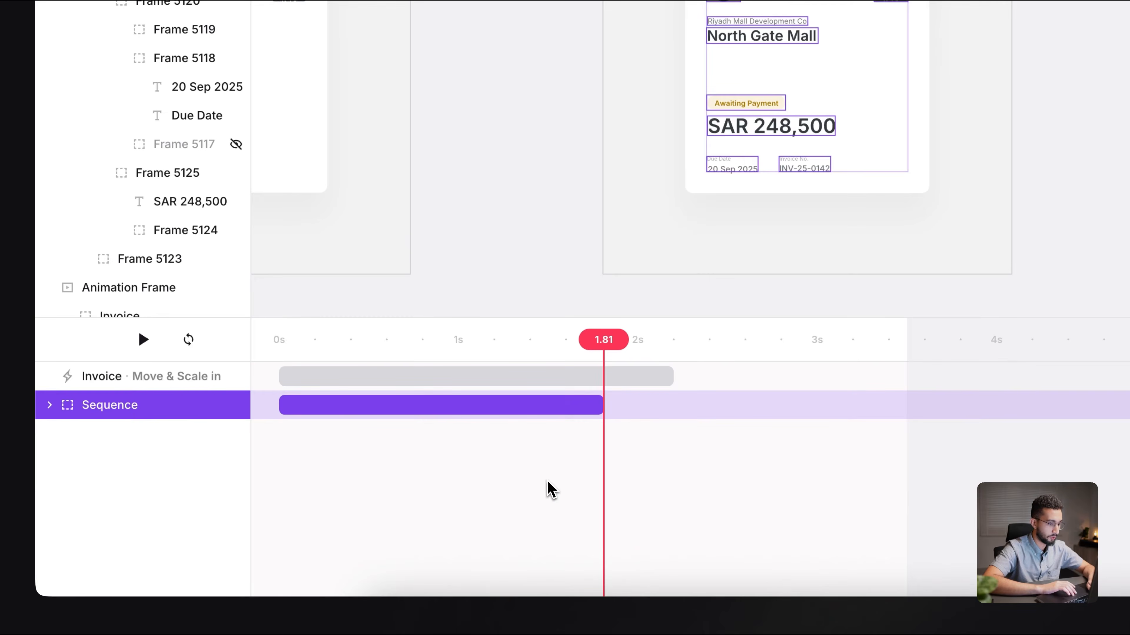
drag(597, 410, 513, 398)
Step: Replay the Cinematic frame several times from the start to check the pace of the shortened sequence
drag(501, 327, 242, 353)
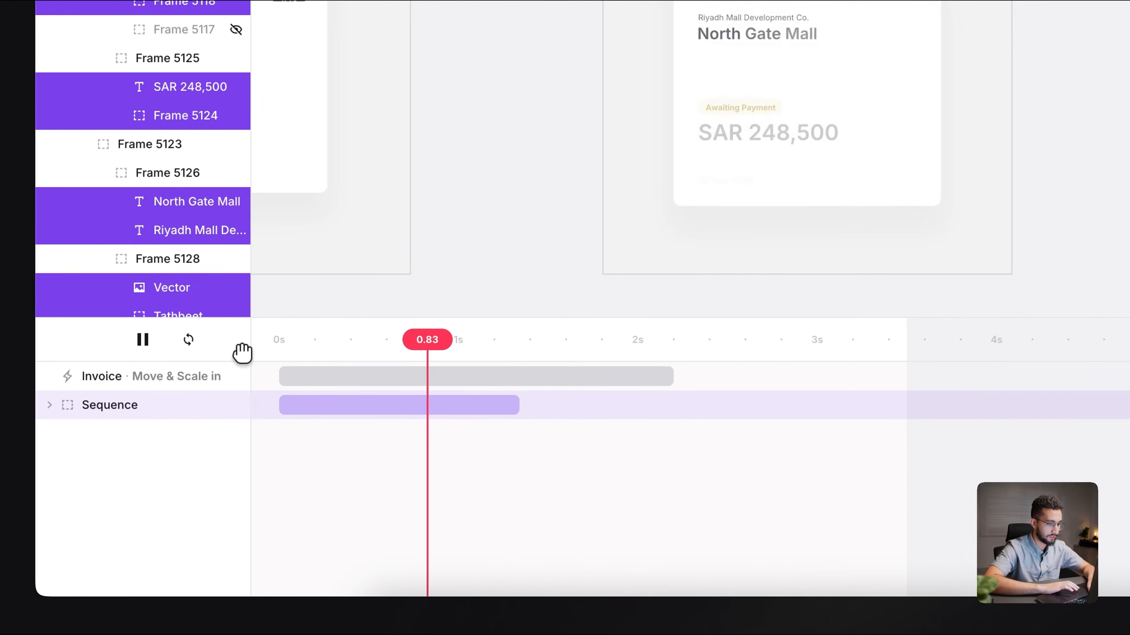
key(space)
click(281, 355)
key(space)
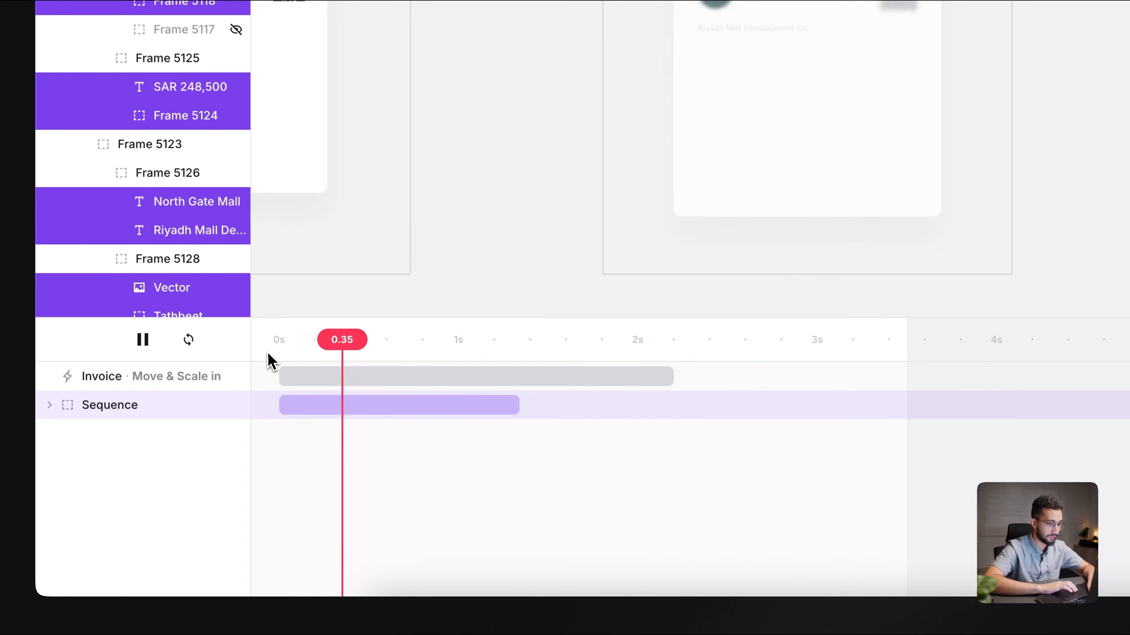
key(space)
click(287, 345)
key(space)
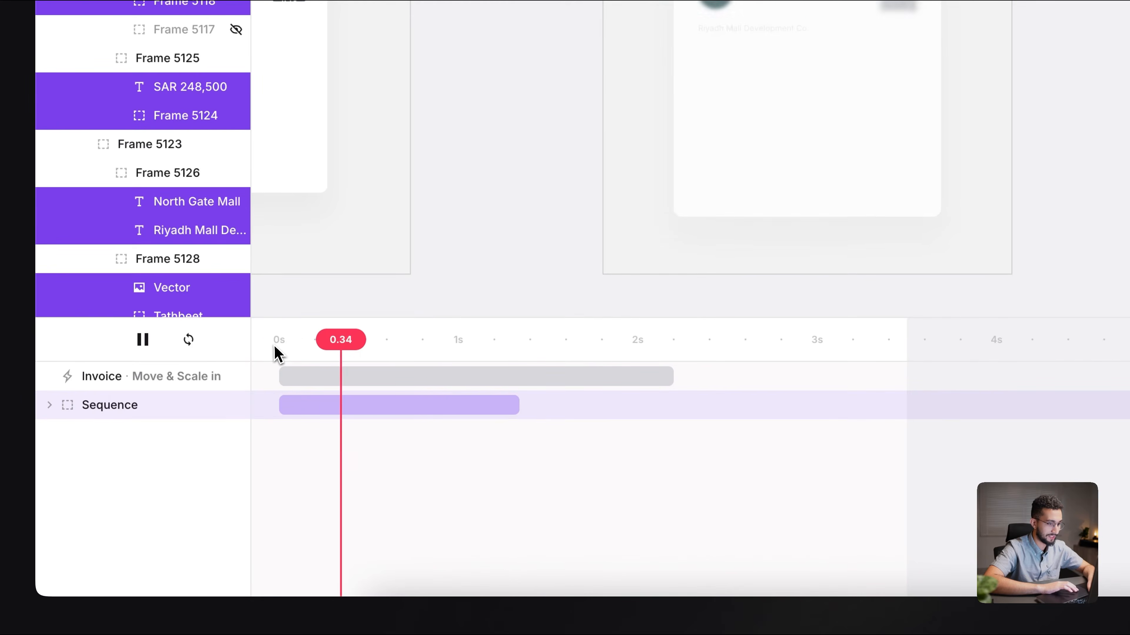
key(space)
Step: Expand the Sequence and set the slide distance of Tathbeet's Blur & Slide in animation to 80
click(50, 406)
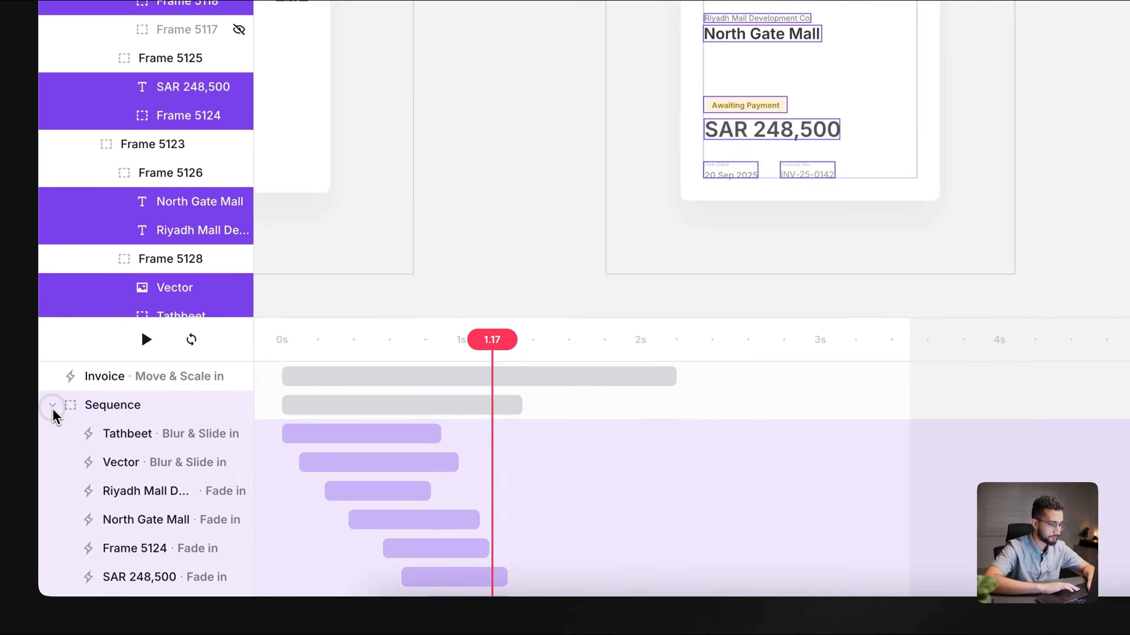
click(352, 432)
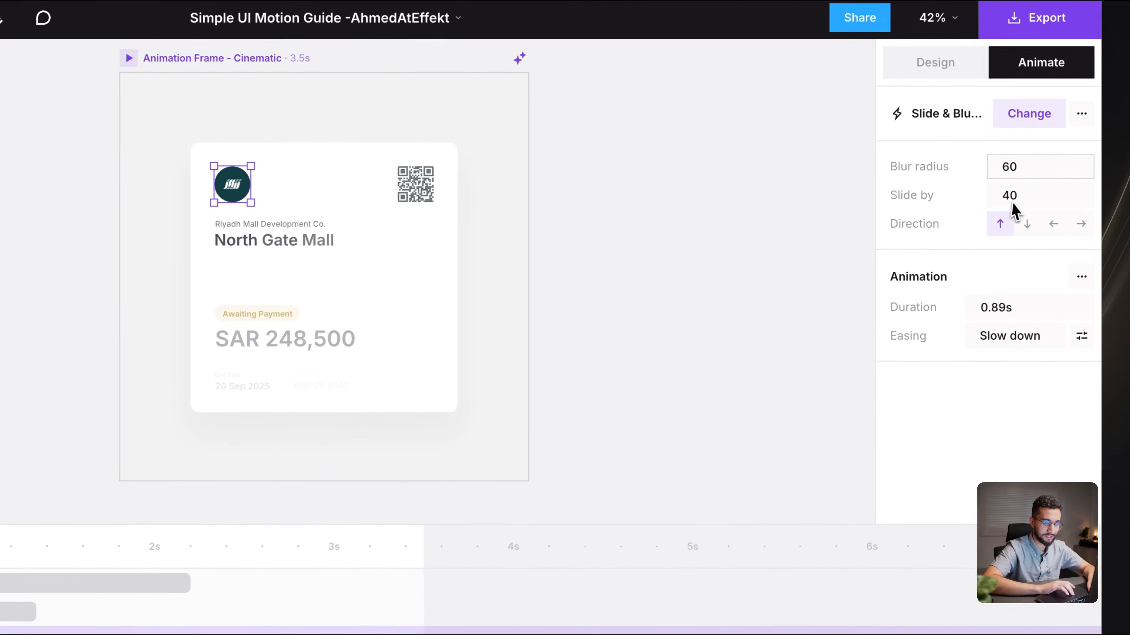
click(1013, 197)
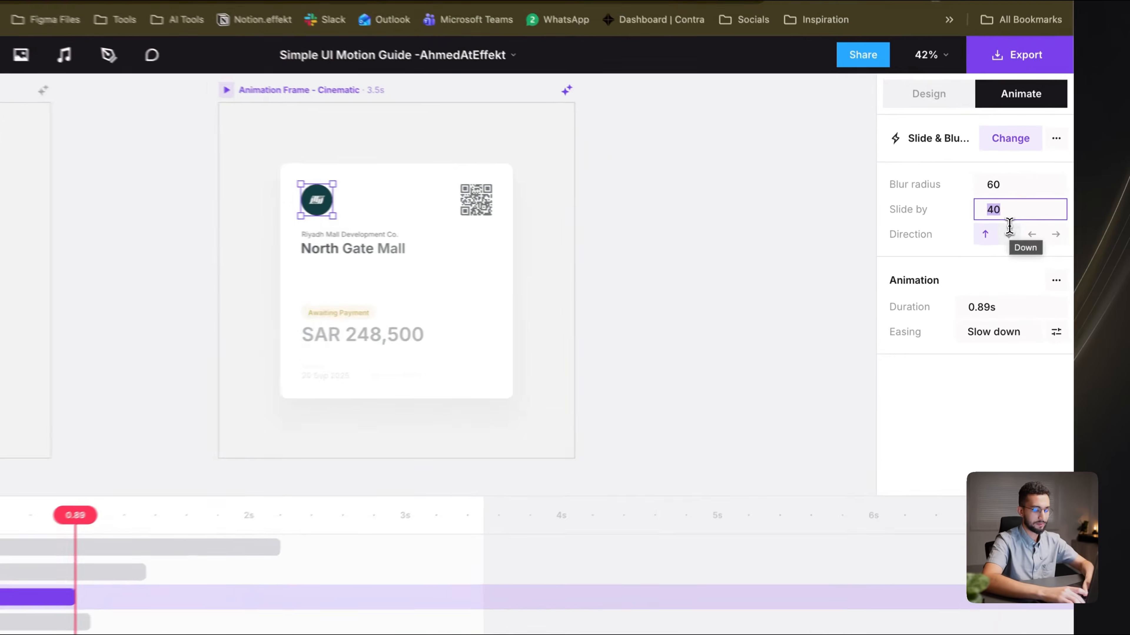
text(80)
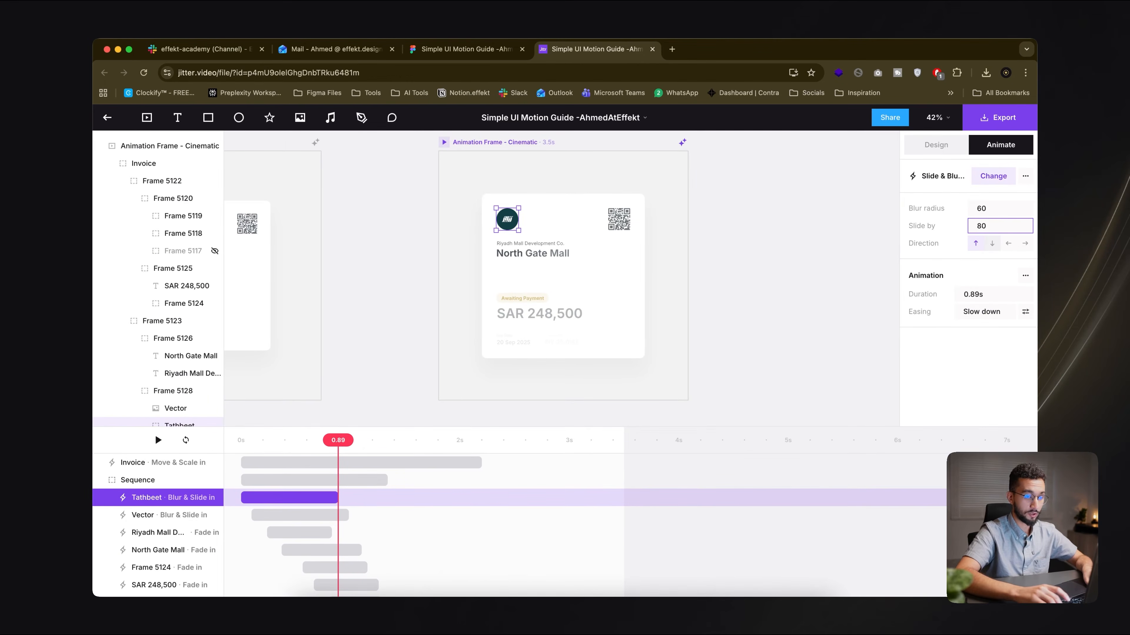
click(156, 438)
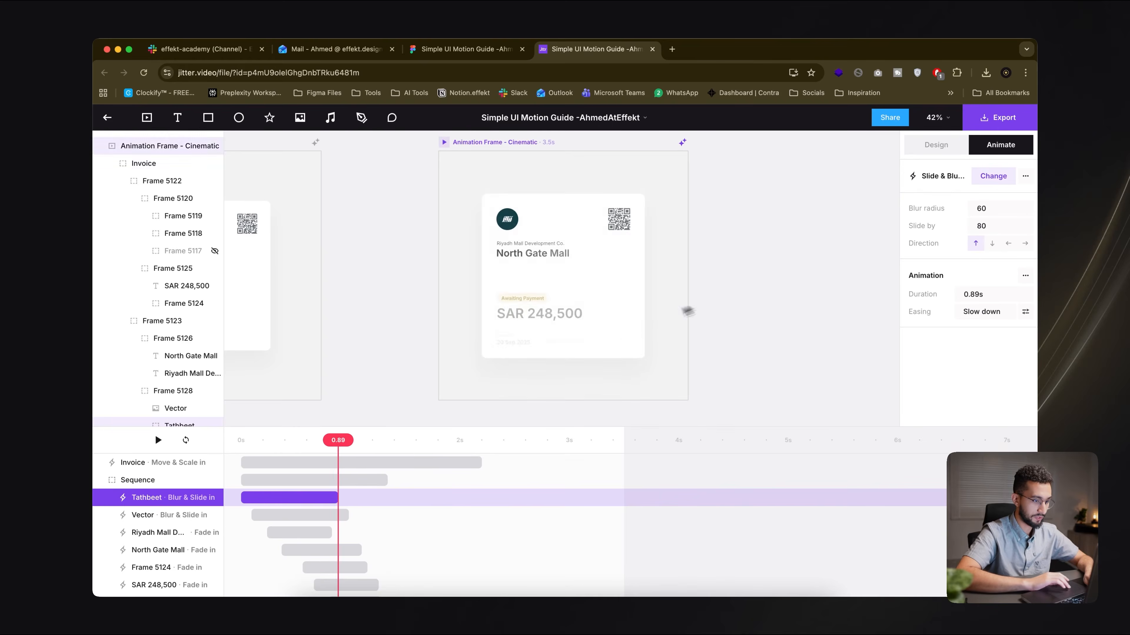
Step: Set the slide distance of Vector's Blur & Slide in animation to 80
click(323, 515)
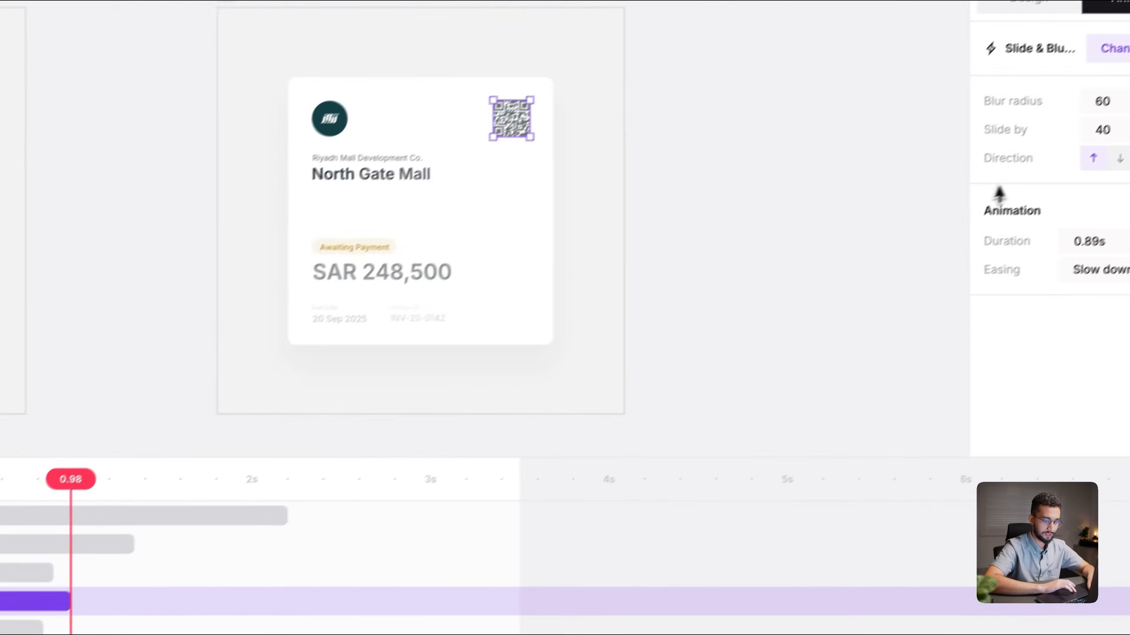
click(983, 226)
text(80)
key(Return)
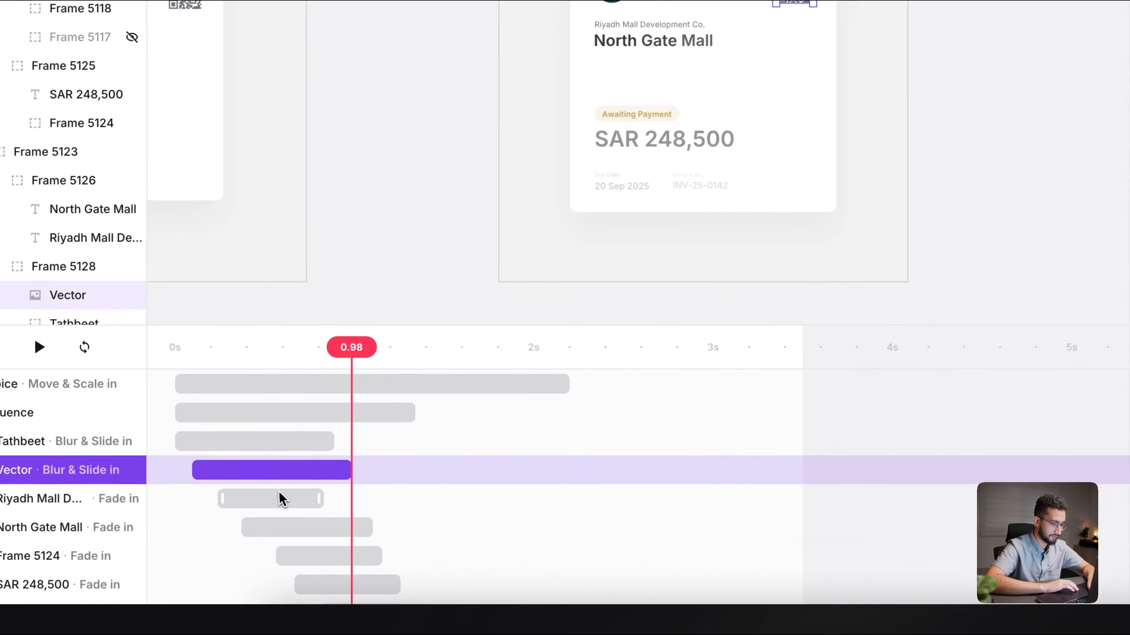
Step: Try the Blur in text animation on the Riyadh Mall Development Co. line and undo it
click(285, 495)
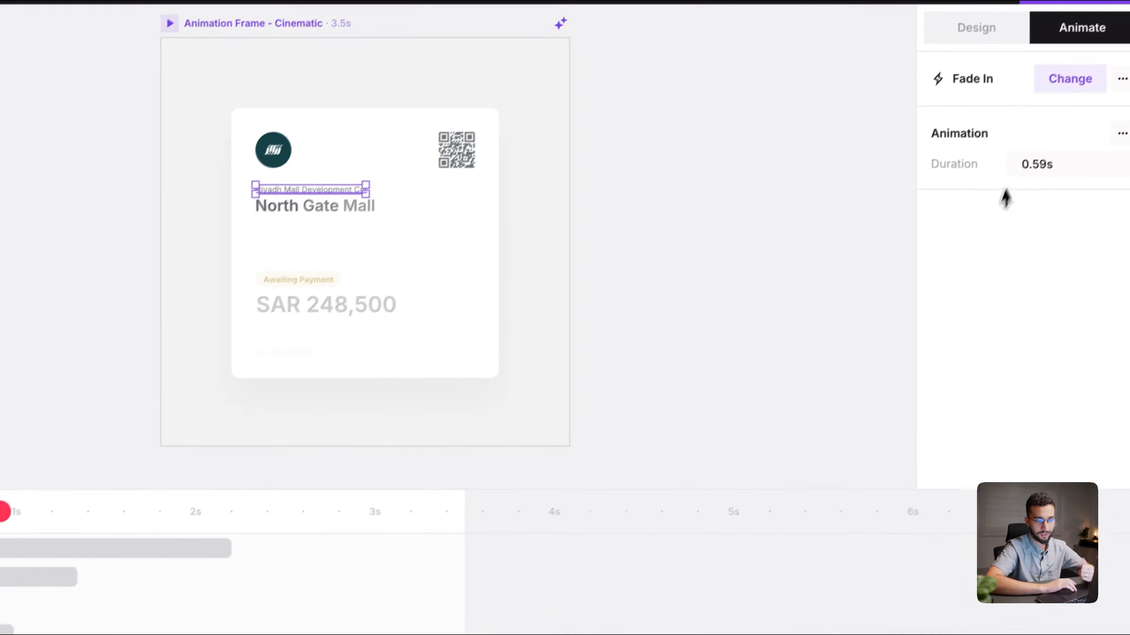
click(1027, 133)
scroll(1013, 274, down, 4)
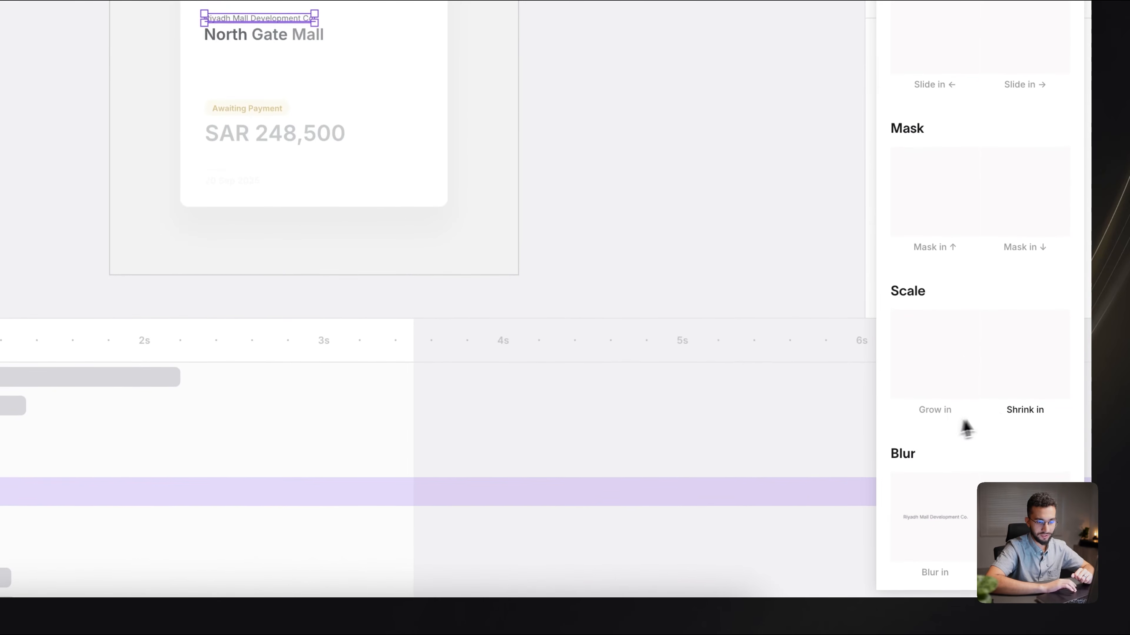
click(934, 516)
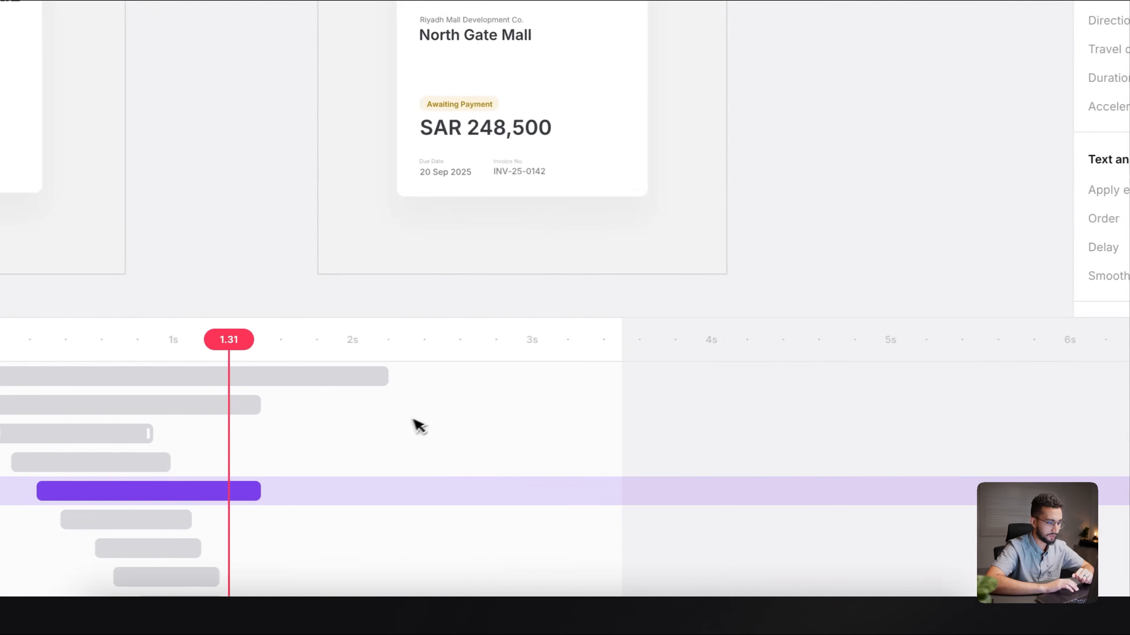
key(ctrl+z)
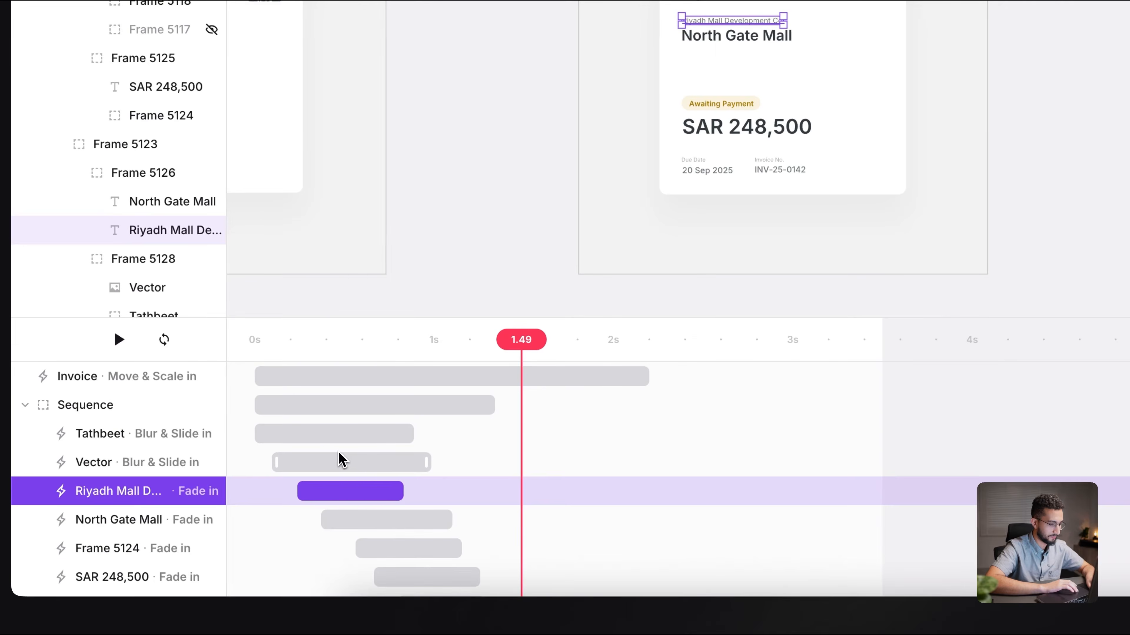
Step: Copy Vector's Blur & Slide in animation and delete the Fade in animations of the Riyadh Mall Development Co. and North Gate Mall texts
click(338, 465)
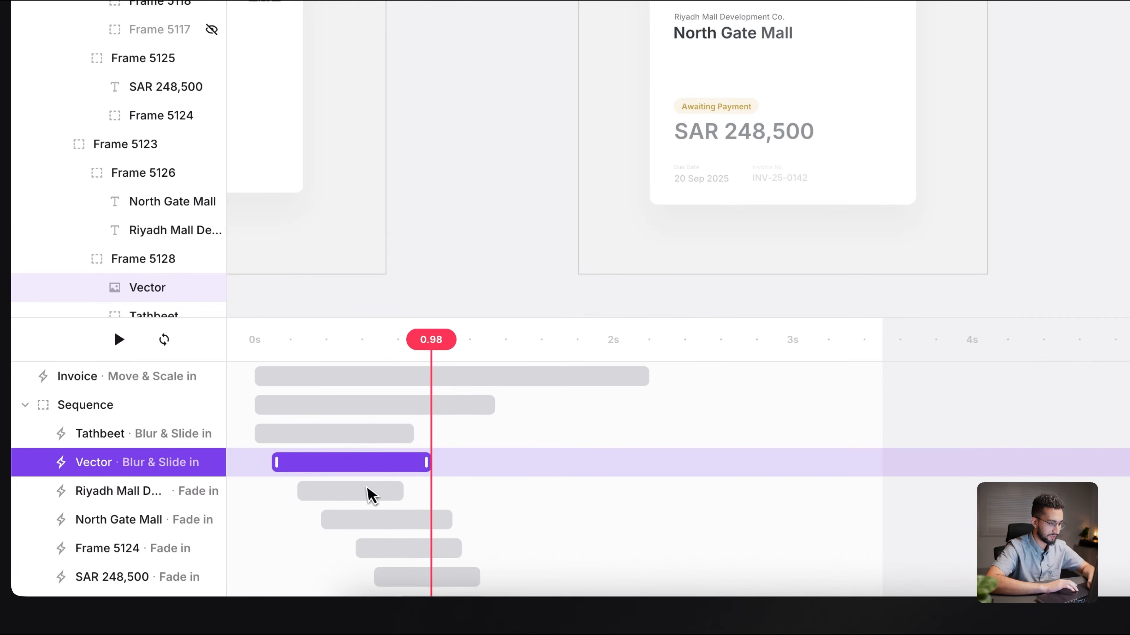
click(372, 494)
shift+click(372, 521)
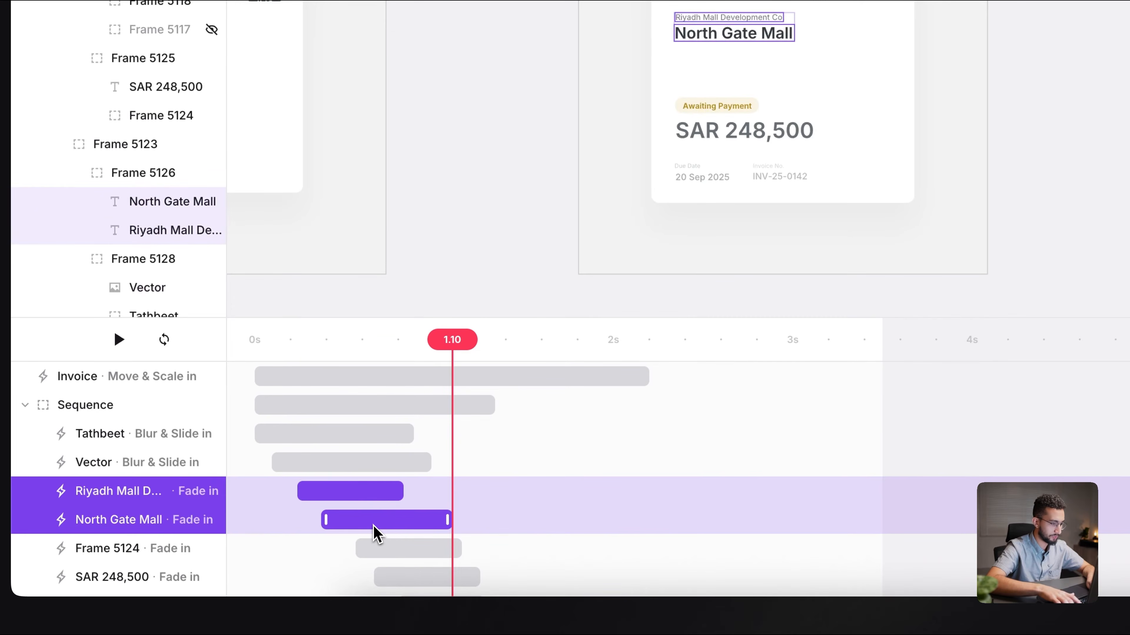
key(Delete)
Step: Paste the copied Blur & Slide in animation onto the Riyadh Mall Development Co. and North Gate Mall text layers
click(169, 230)
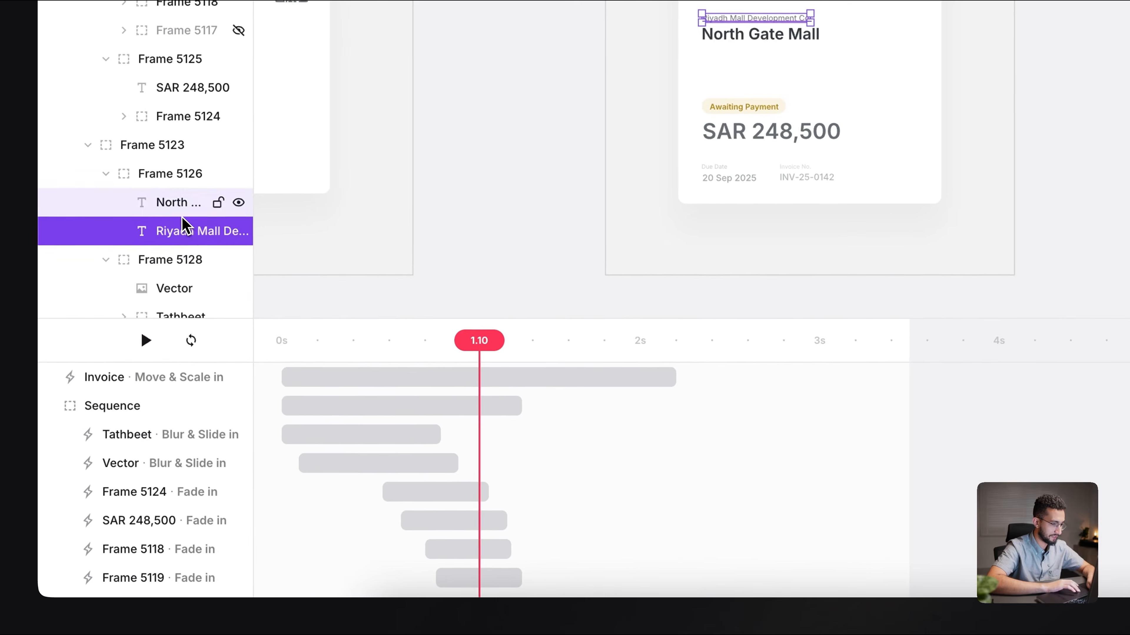
key(ctrl+v)
click(162, 212)
key(ctrl+v)
Step: Move both pasted text animations into the Sequence below Vector, staggering their starts at about 0.16 s and 0.22 s
shift+click(524, 526)
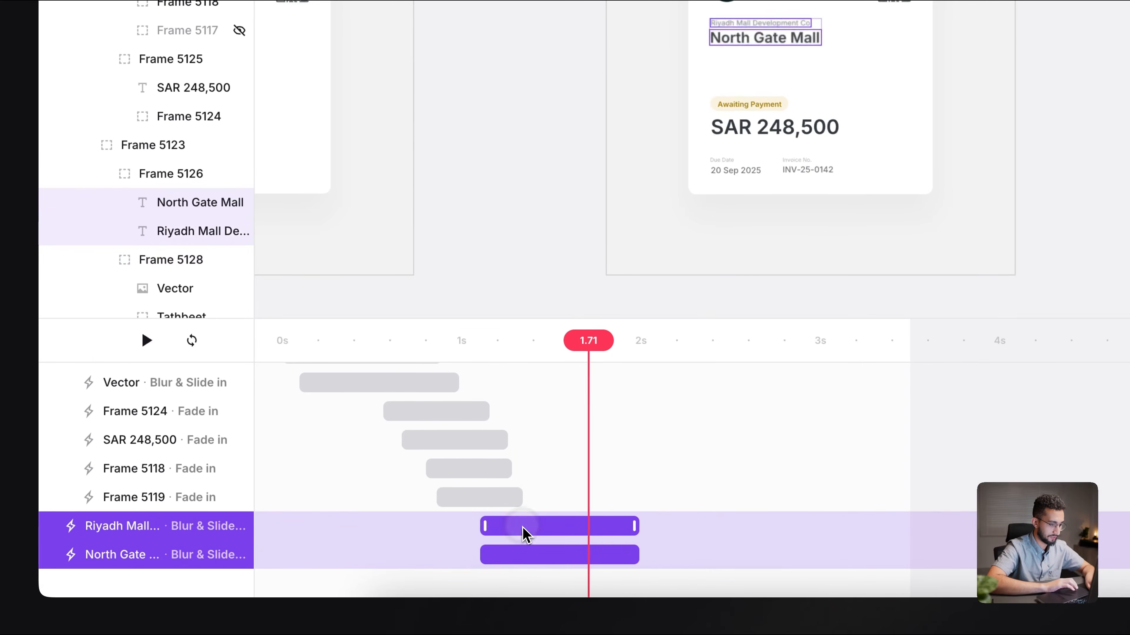
drag(179, 406, 178, 405)
scroll(178, 405, up, 2)
drag(529, 469, 378, 464)
click(438, 480)
click(425, 511)
drag(414, 504, 425, 505)
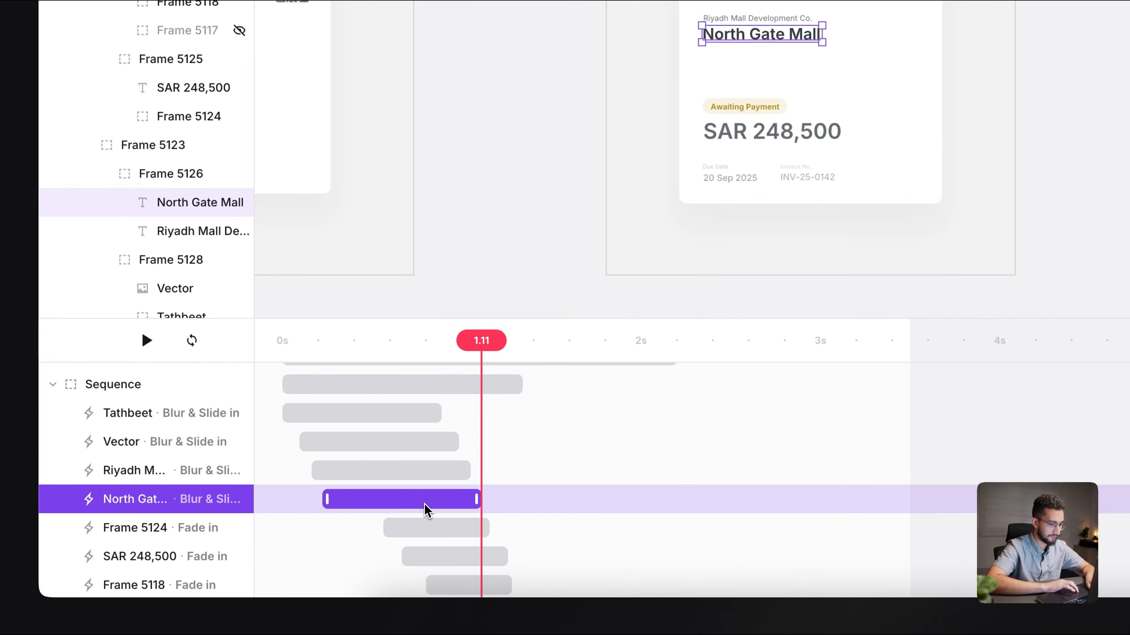
Step: Play the Cinematic frame from the start to review the blur and slide of the two heading texts
click(321, 344)
key(space)
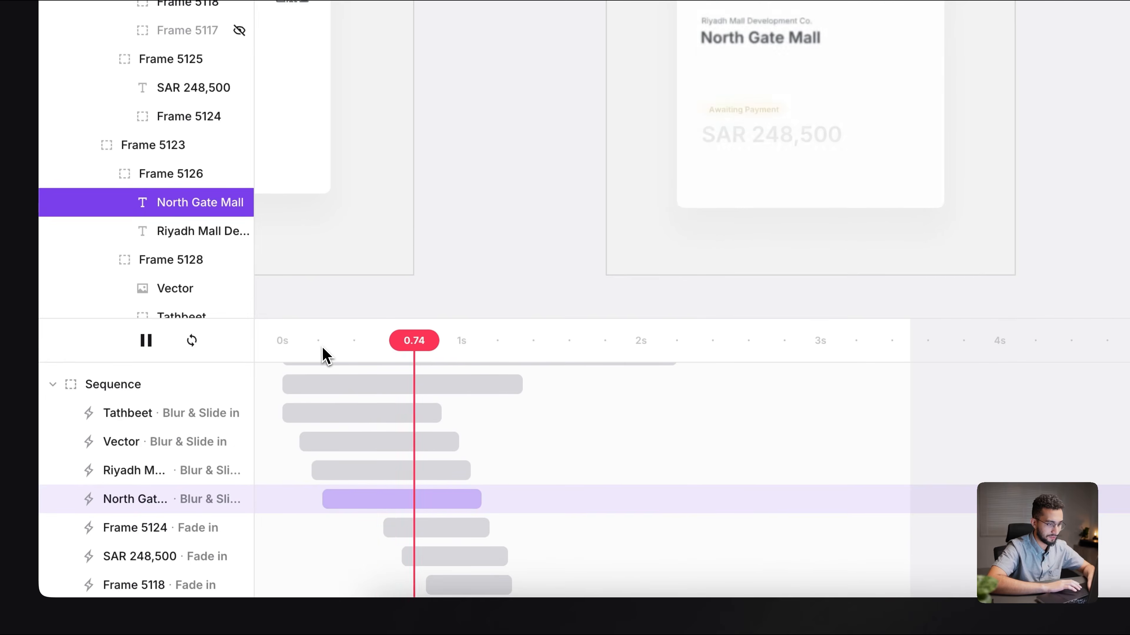
key(space)
drag(338, 348, 236, 347)
key(space)
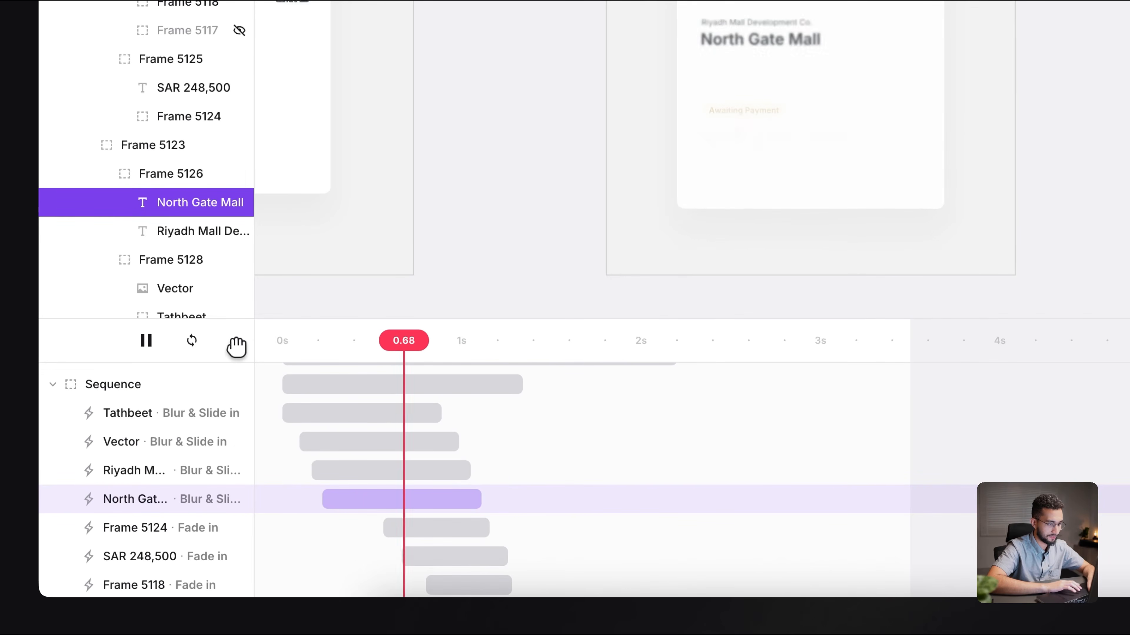
key(space)
Step: Try a Slide by distance of 40, settling on 50, for the Riyadh Mall Development Co. and North Gate Mall Blur & Slide in animations
click(365, 473)
shift+click(365, 499)
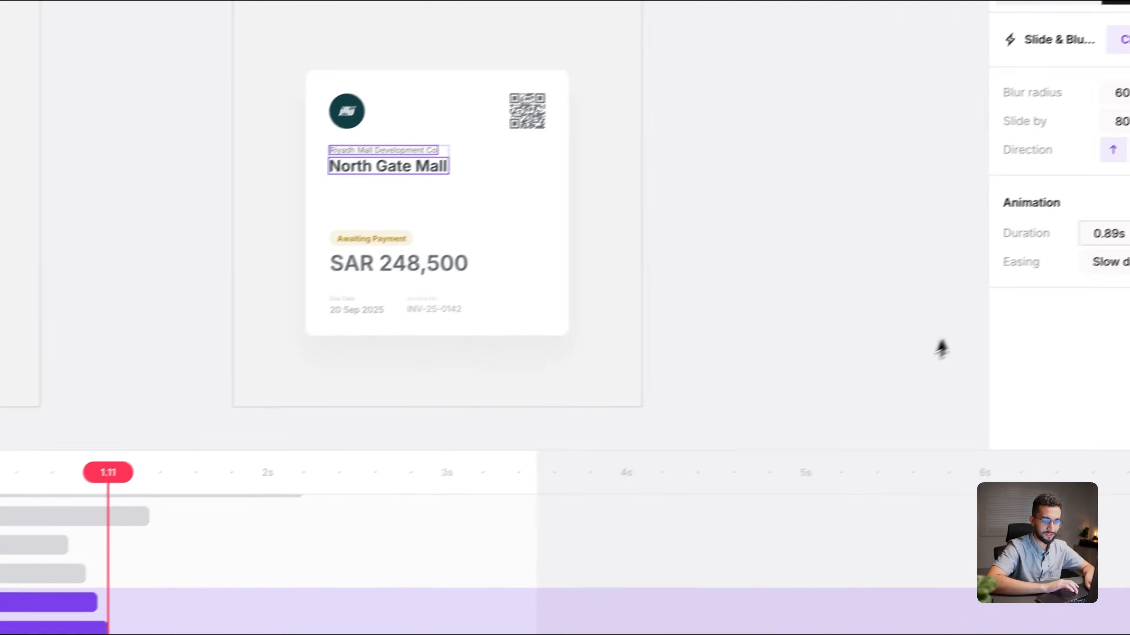
click(1028, 171)
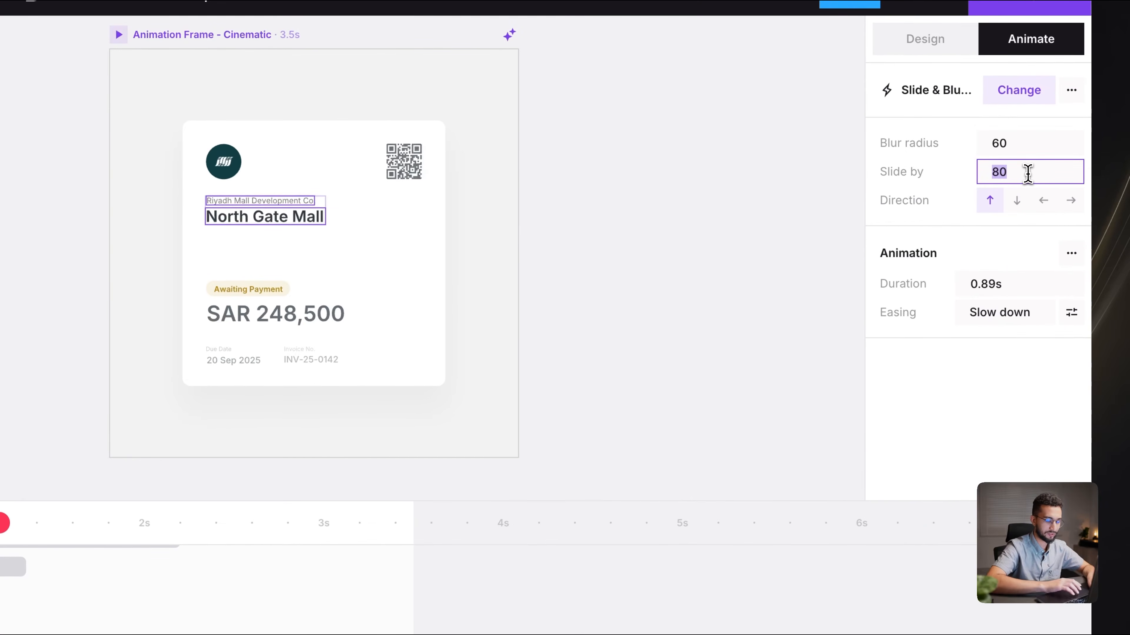
key(Return)
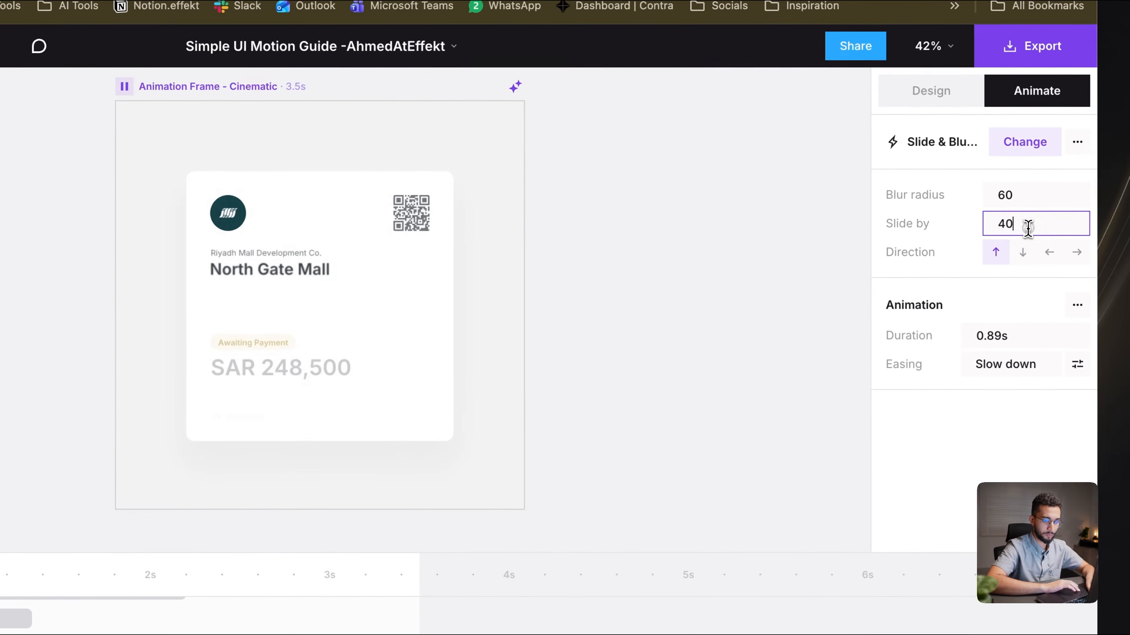
click(1028, 229)
text(50)
key(Return)
key(space)
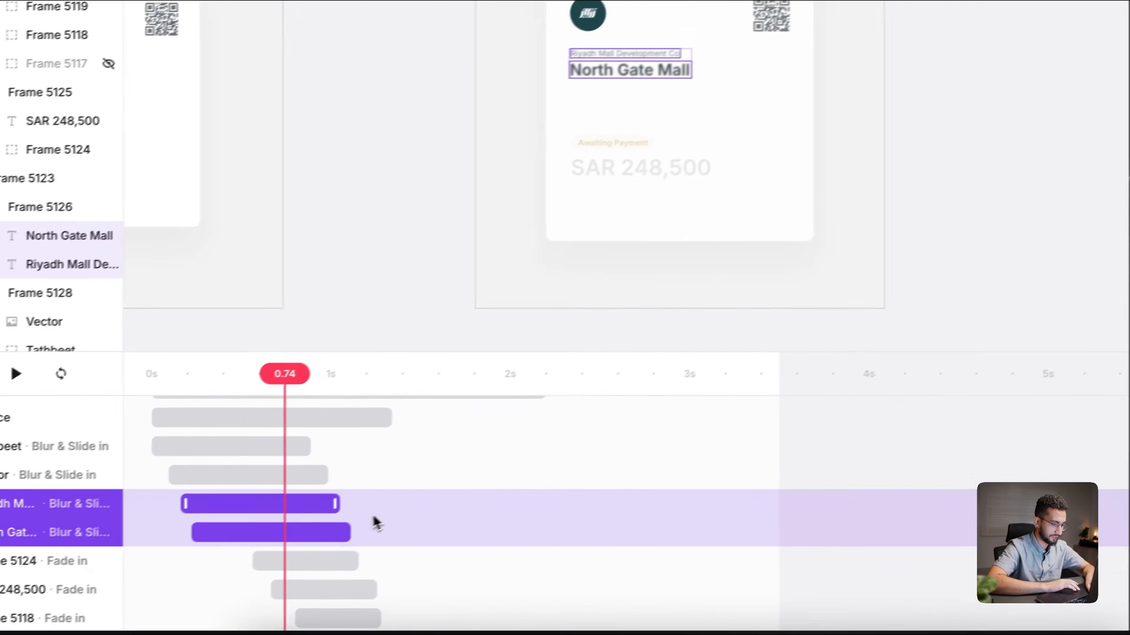
Step: Delay the two heading text animations in the timeline, starting Riyadh Mall at about 0.22 s and North Gate Mall at about 0.37 s
click(319, 531)
drag(304, 510, 313, 510)
drag(412, 504, 422, 502)
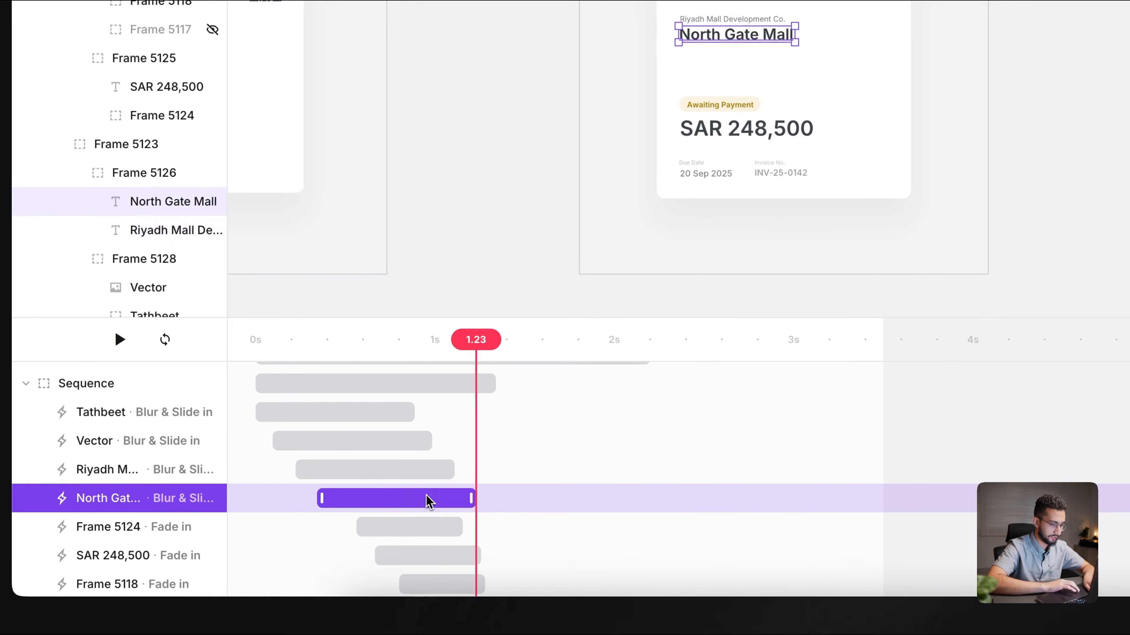
click(421, 531)
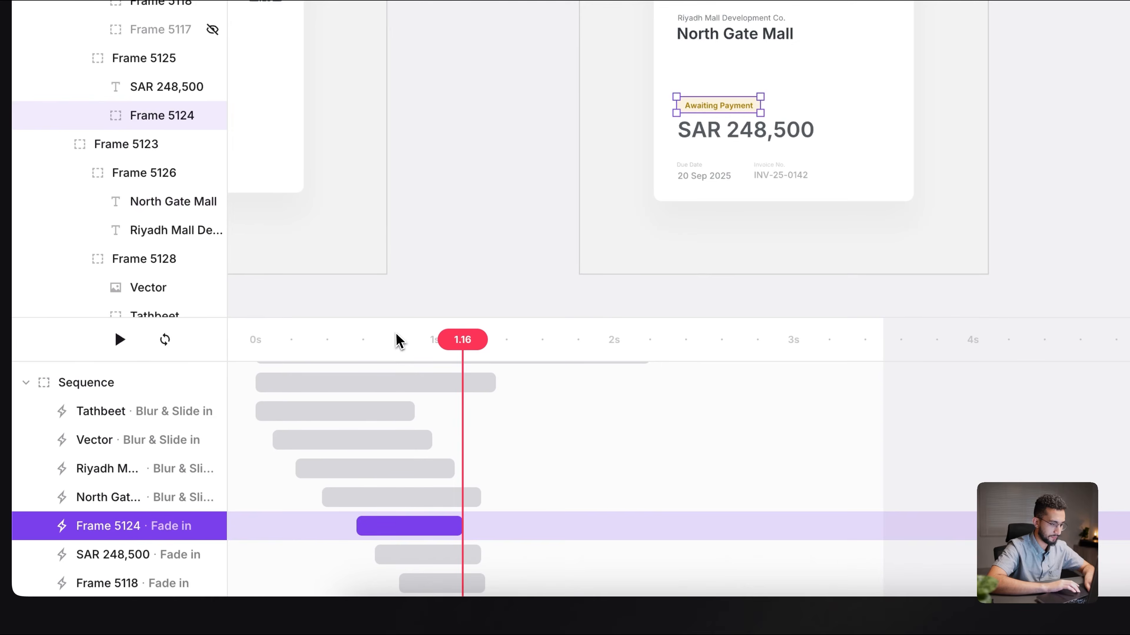
key(space)
key(space)
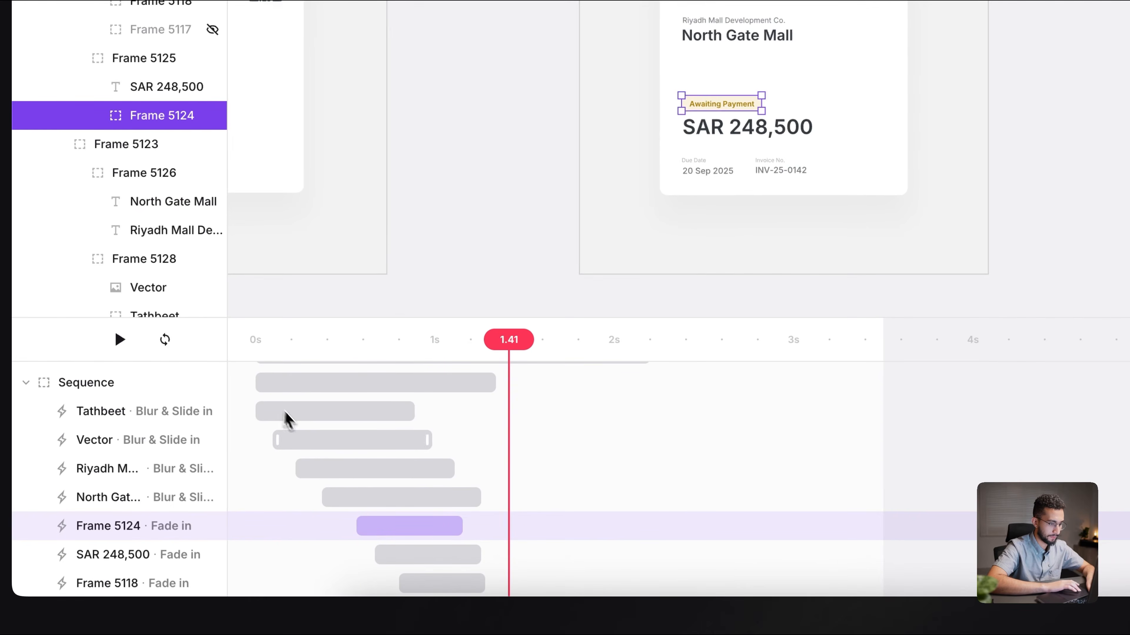
Step: Lengthen both heading text animations to about 0.93 s, starting Riyadh Mall at about 0.17 s and North Gate Mall at about 0.26 s
click(358, 470)
click(353, 498)
drag(353, 497, 289, 473)
shift+click(347, 475)
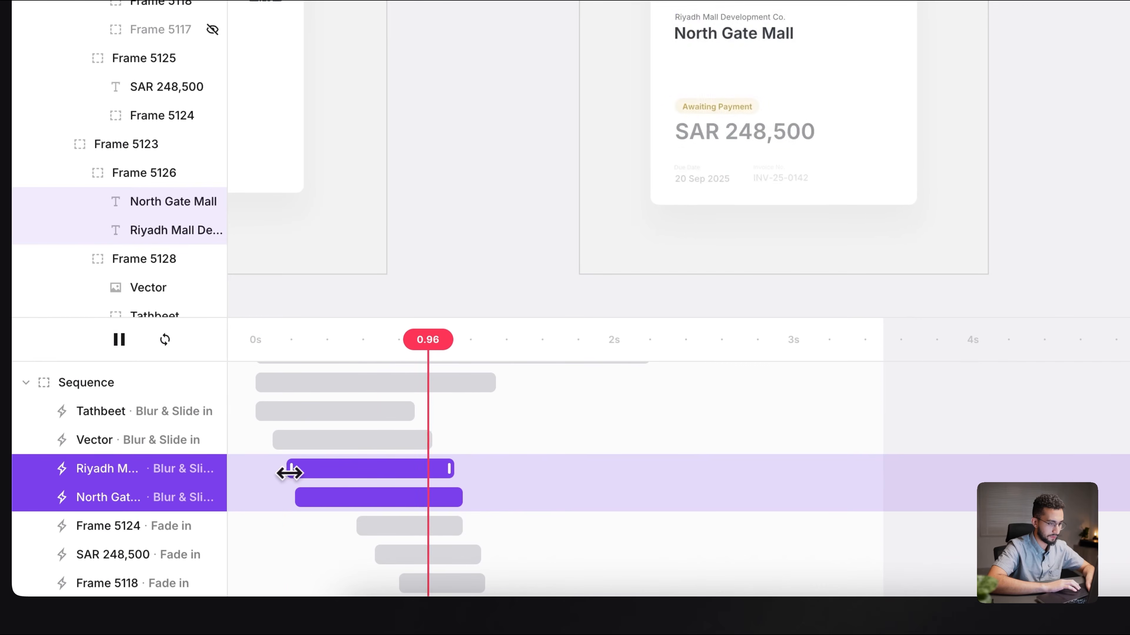
click(337, 502)
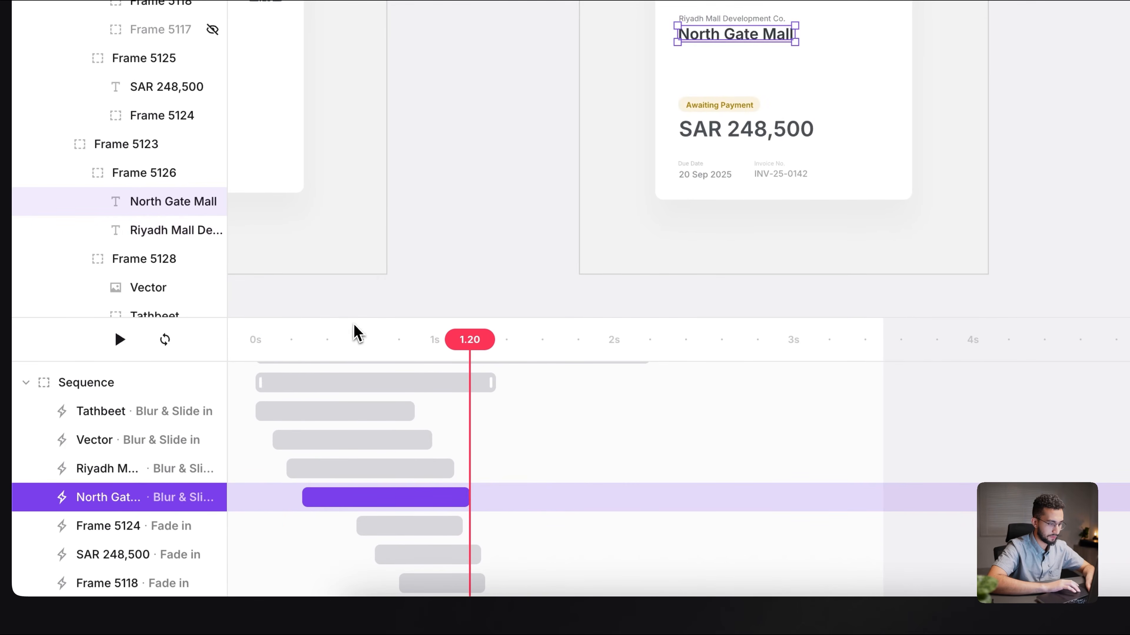
drag(357, 341, 283, 341)
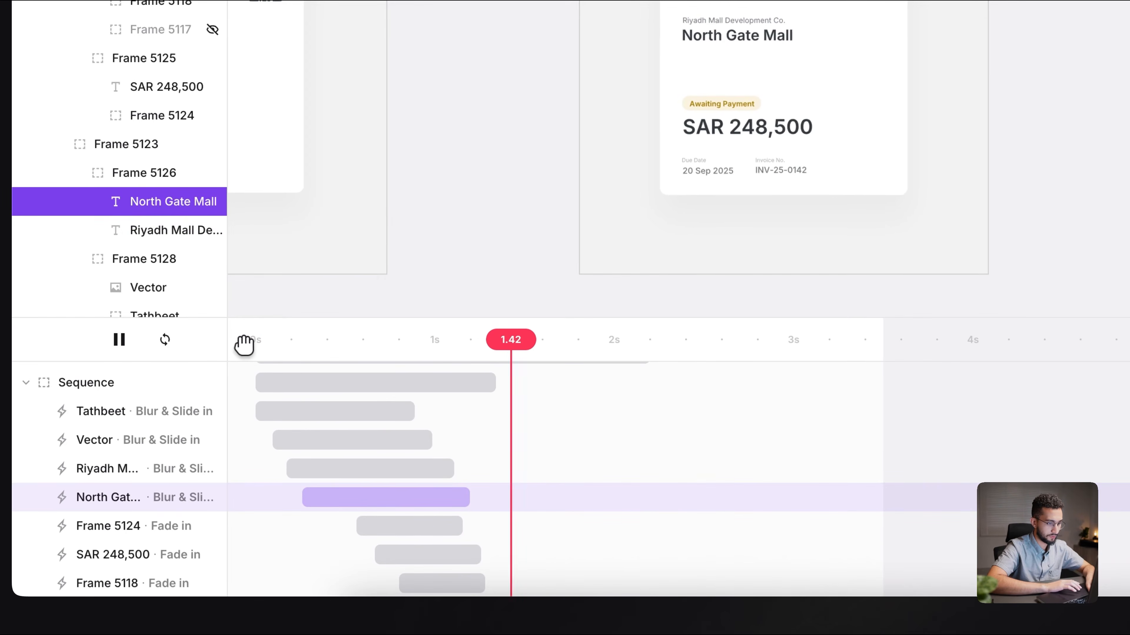
key(space)
Step: Shift the Fade in animations of Frame 5124, SAR 248,500, Frame 5118 and Frame 5119 earlier together, so Frame 5124 starts at about 0.46 s
click(736, 109)
scroll(528, 388, down, 2)
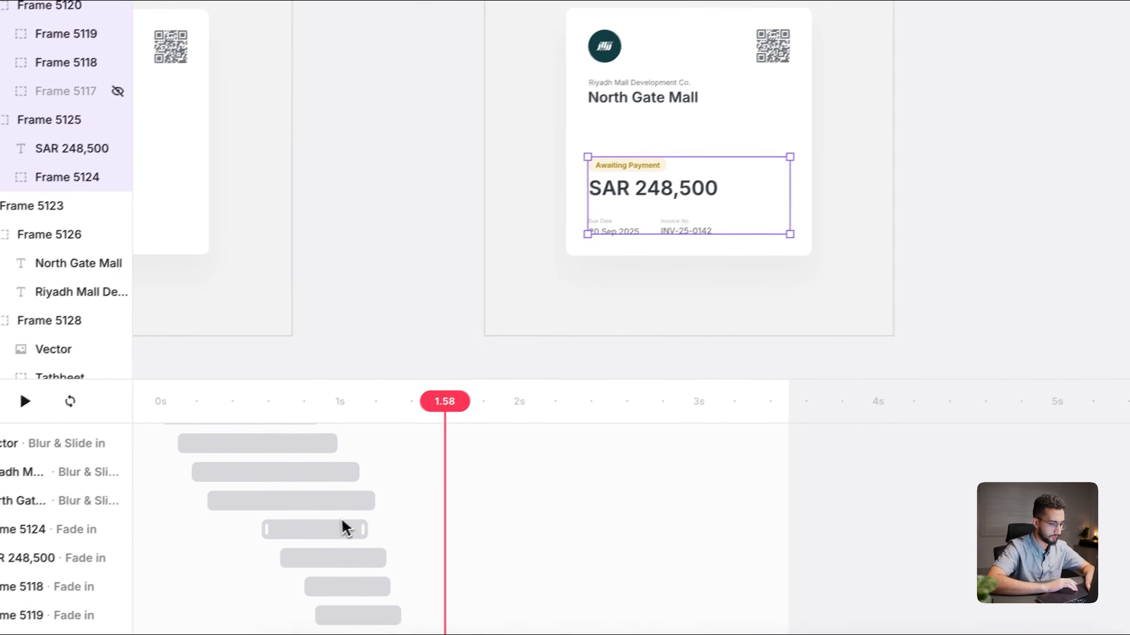
click(346, 529)
shift+click(355, 616)
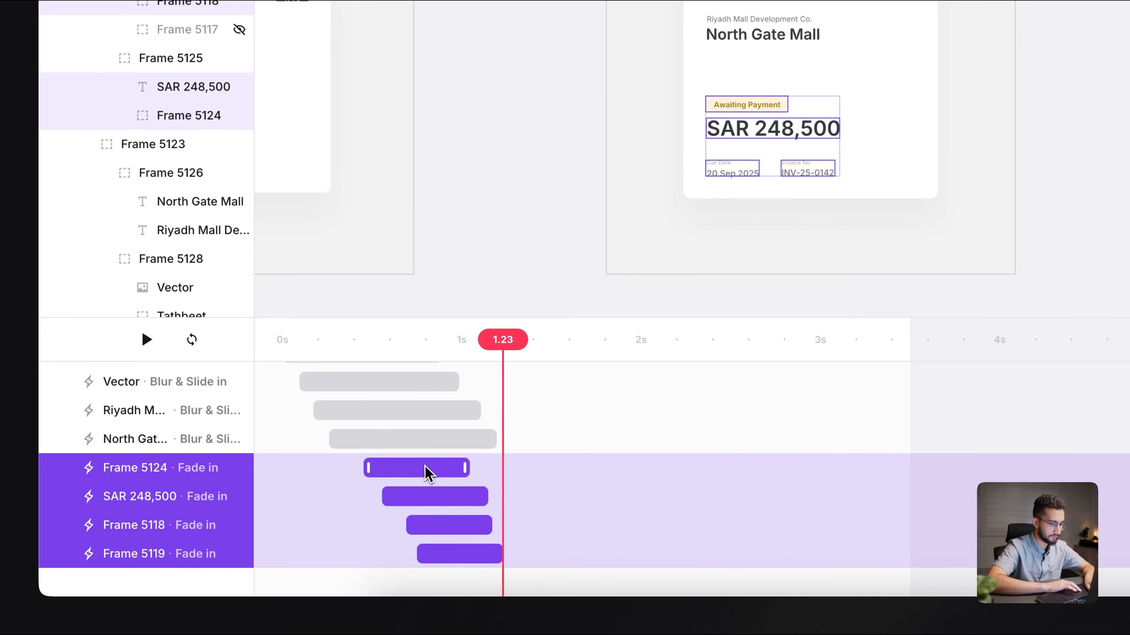
Step: Scrub and replay the Cinematic frame from the start to review the complete intro sequence
drag(401, 355, 298, 340)
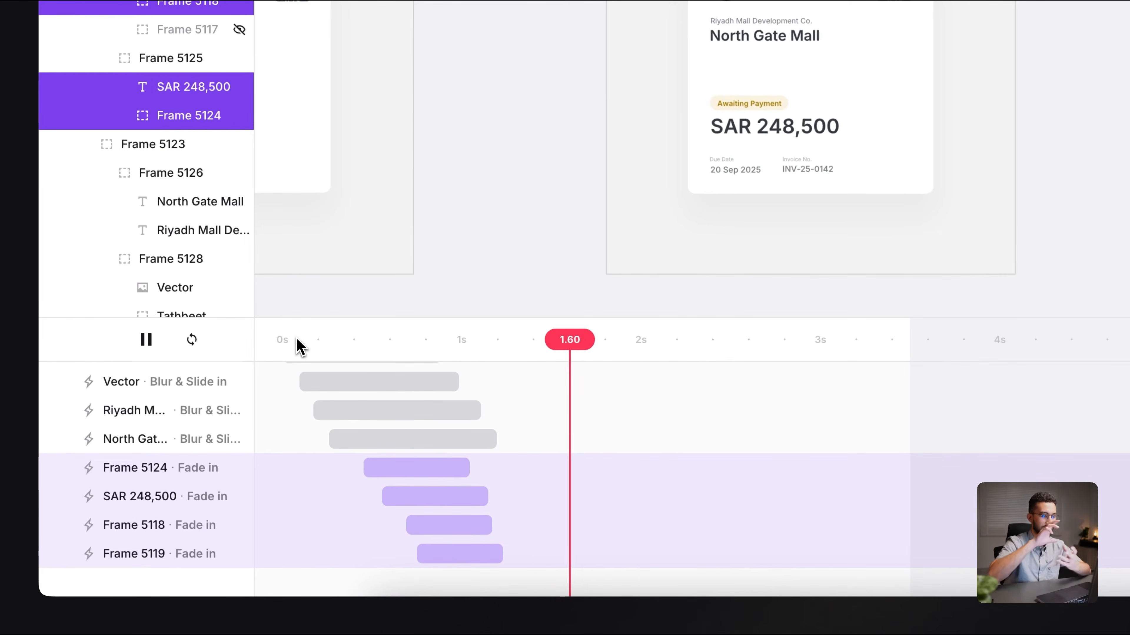
drag(400, 336, 188, 332)
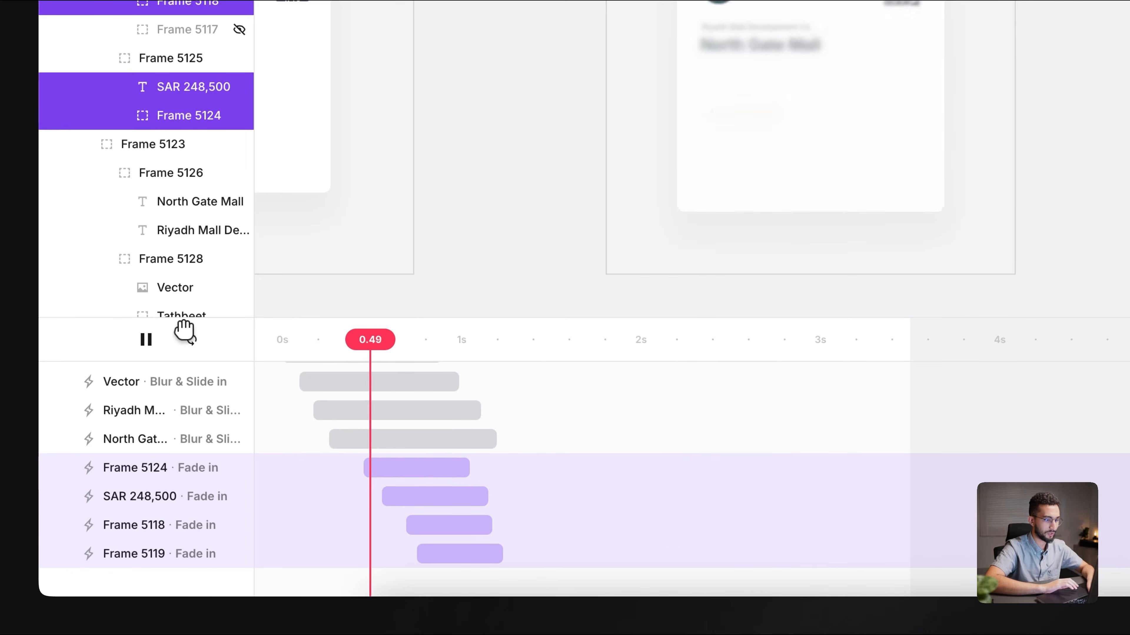
drag(288, 332, 264, 332)
key(space)
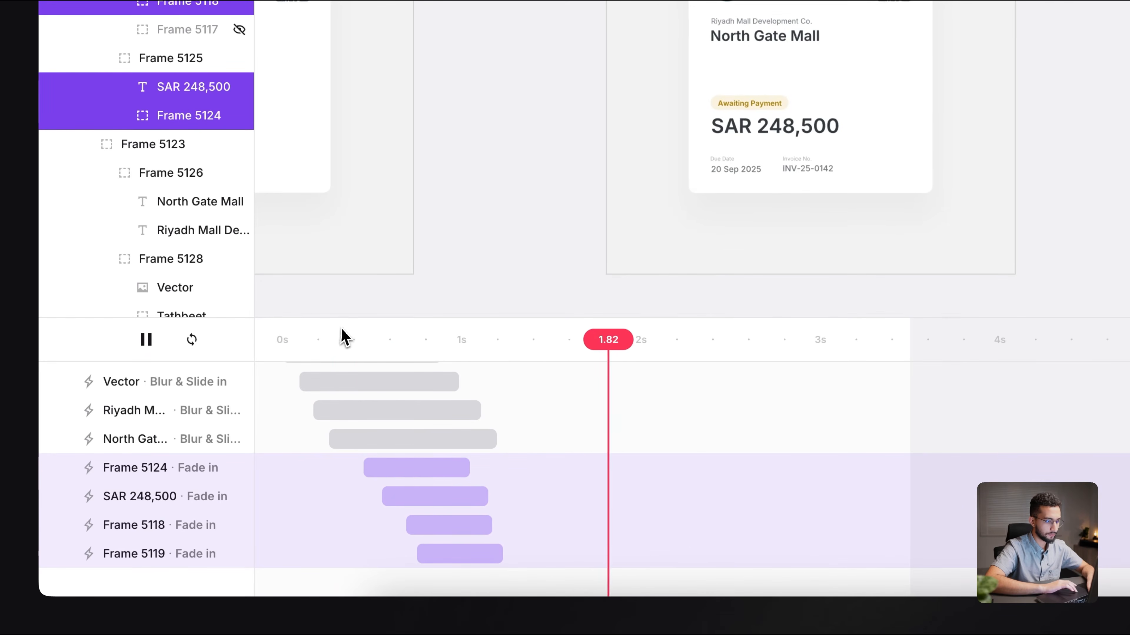
drag(345, 338, 232, 330)
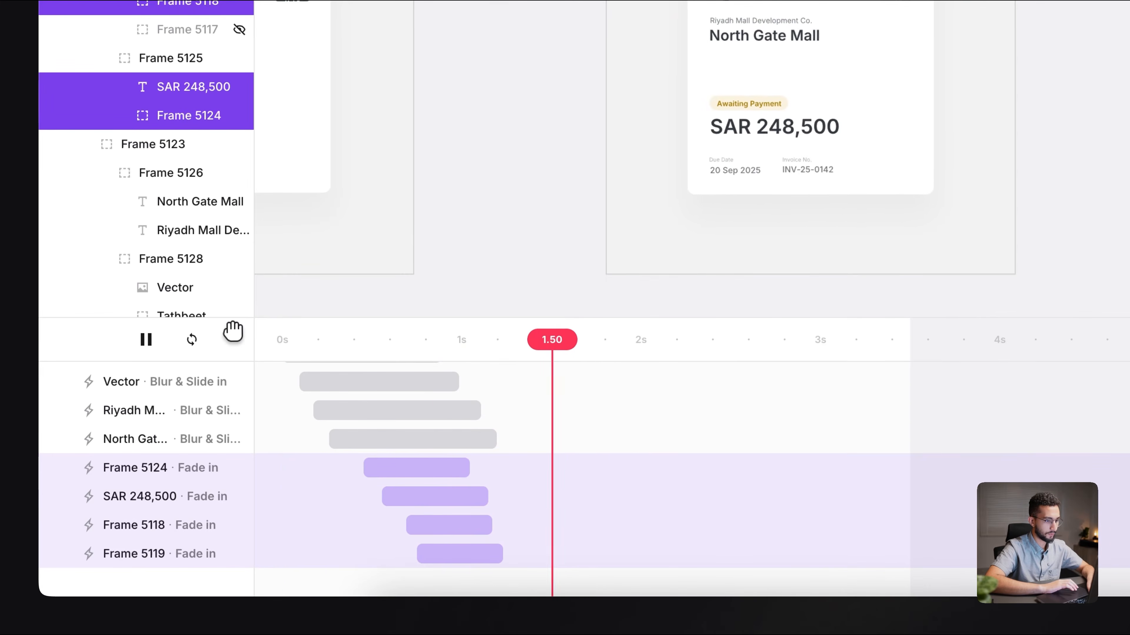
key(space)
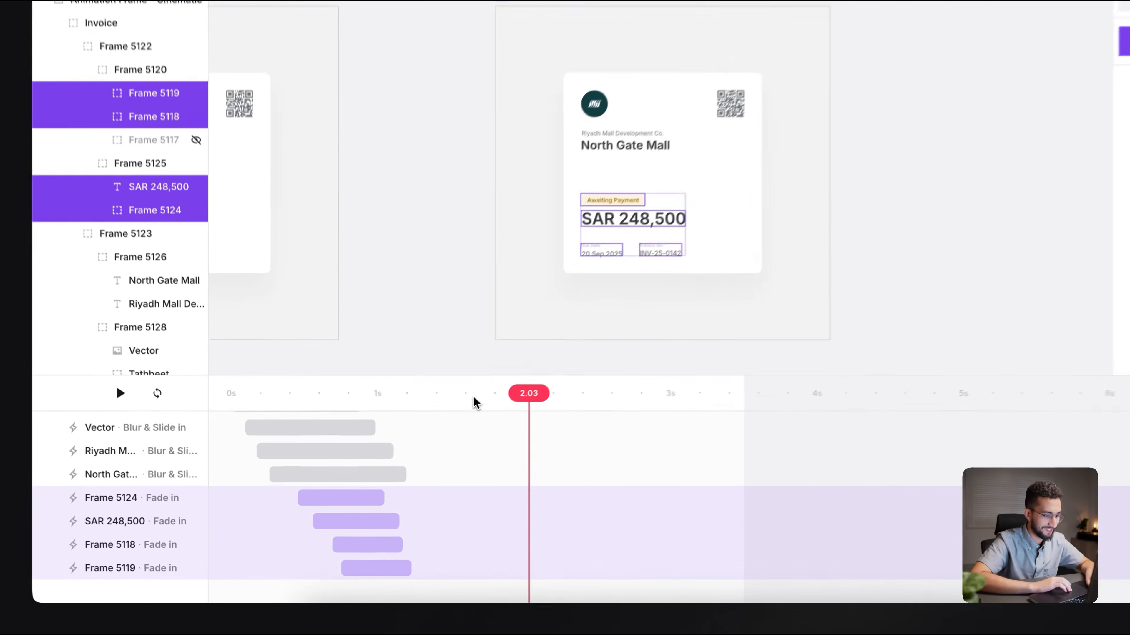
drag(422, 443, 228, 431)
key(space)
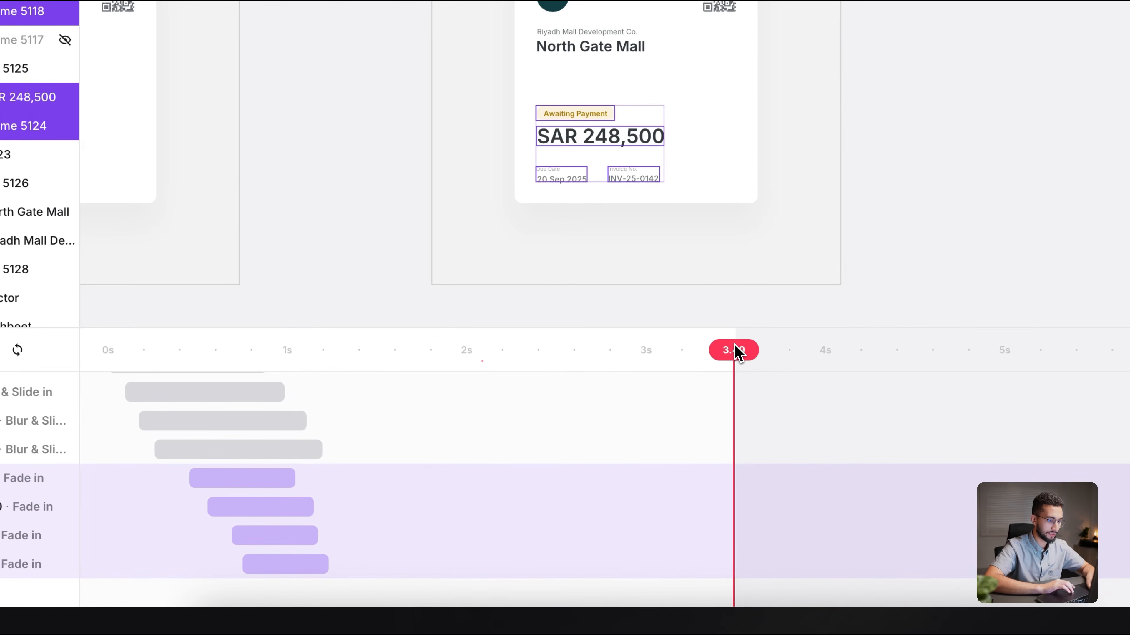
drag(677, 359, 111, 351)
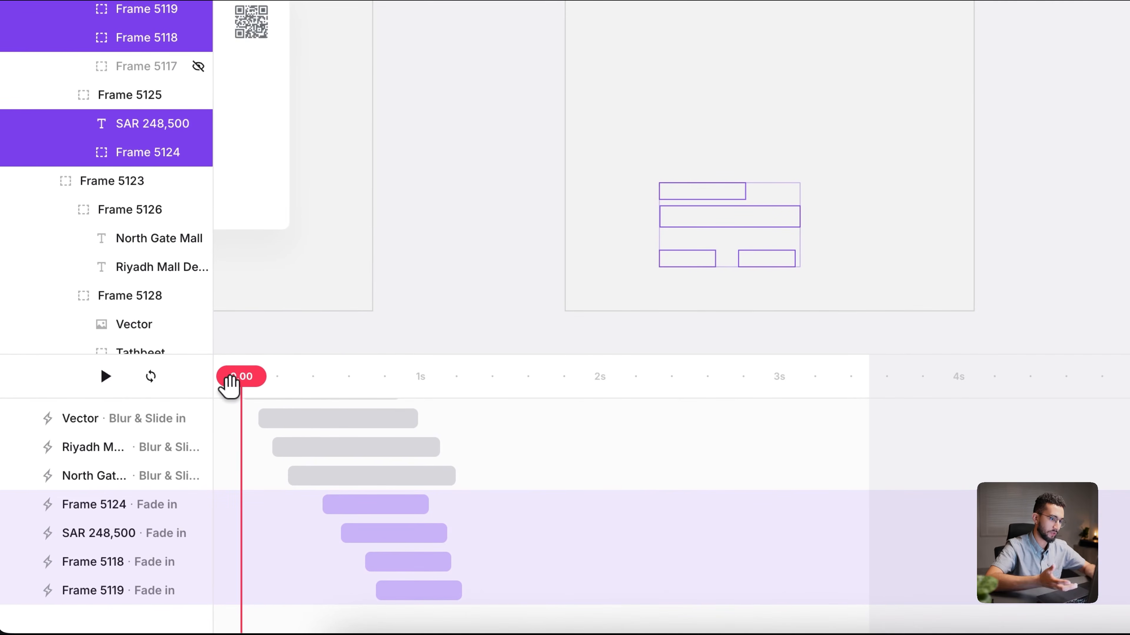
drag(447, 394, 492, 398)
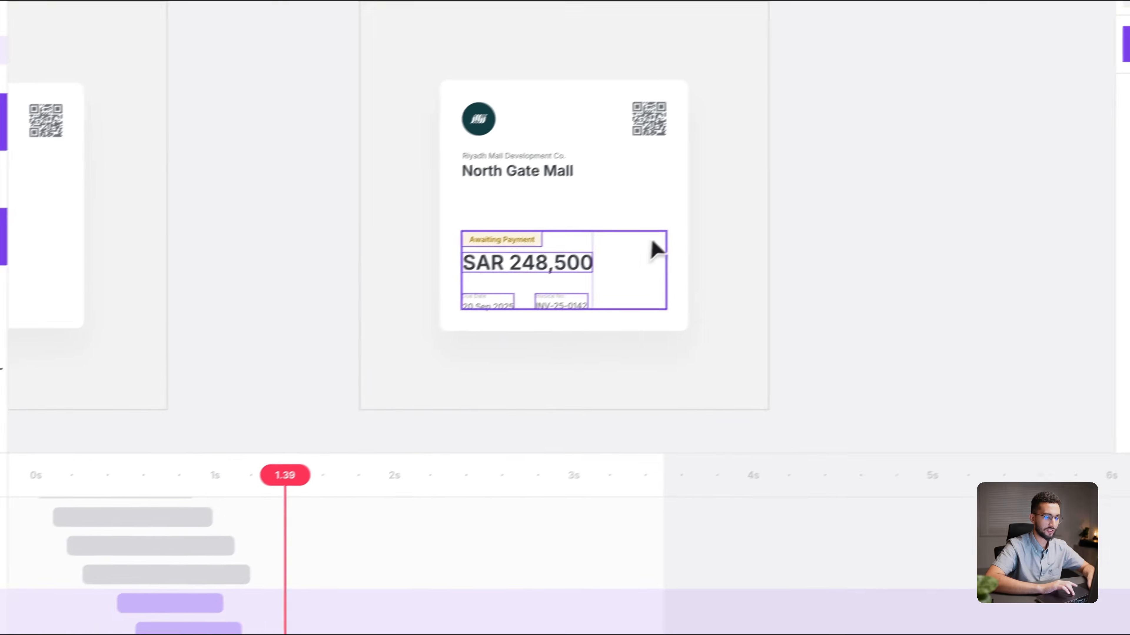
Step: Try the Mask Reveal out animation on the Invoice card and undo it
click(859, 157)
click(886, 102)
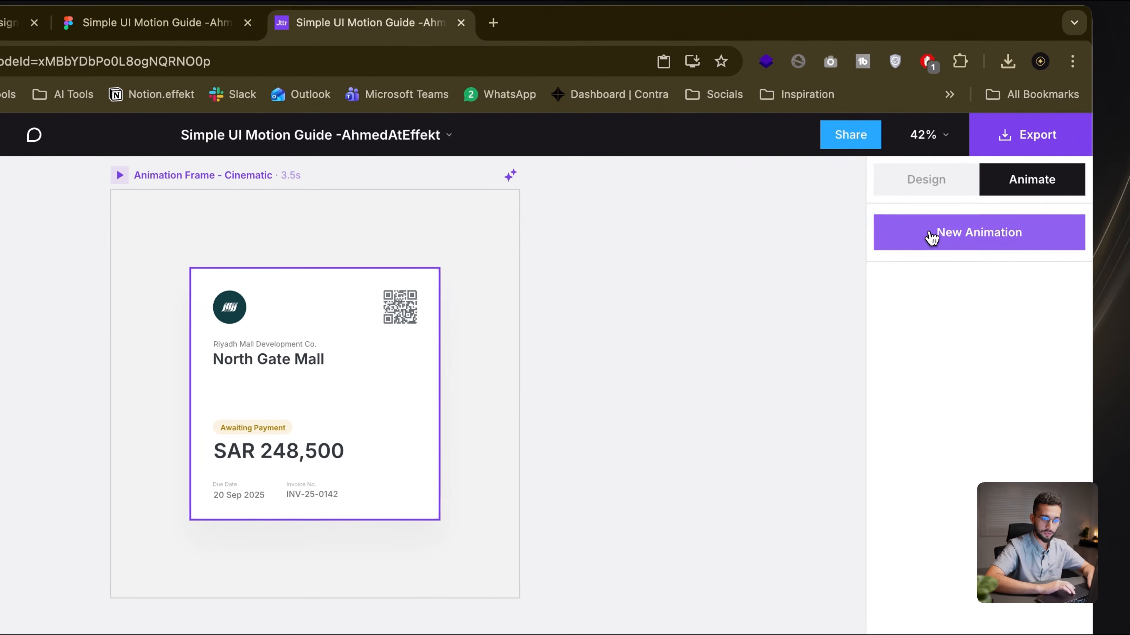
click(943, 225)
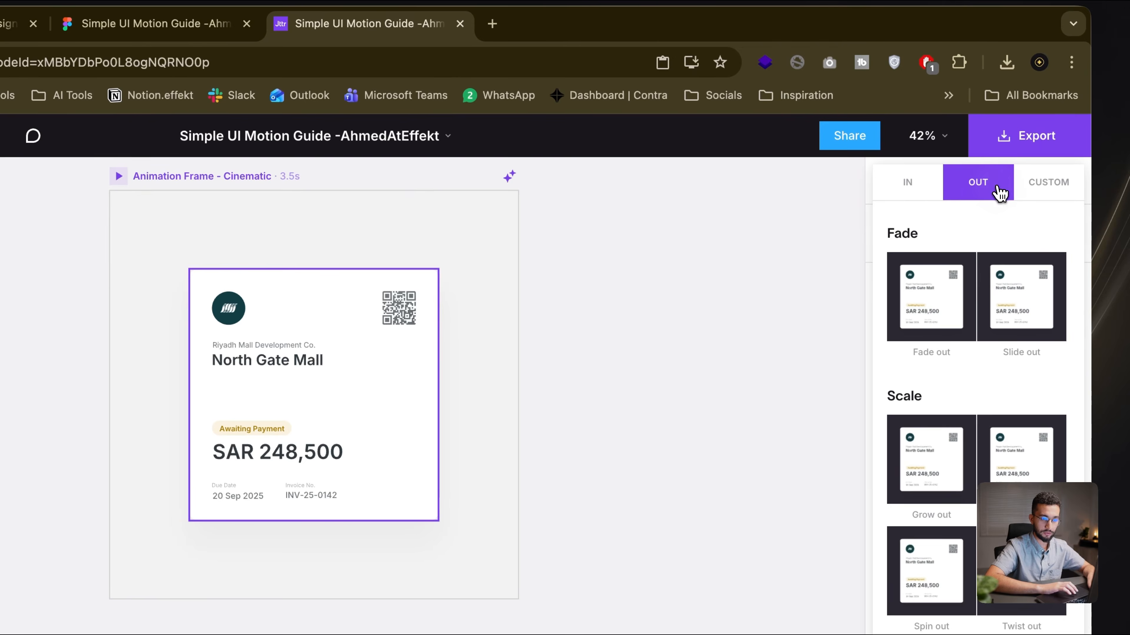
click(842, 221)
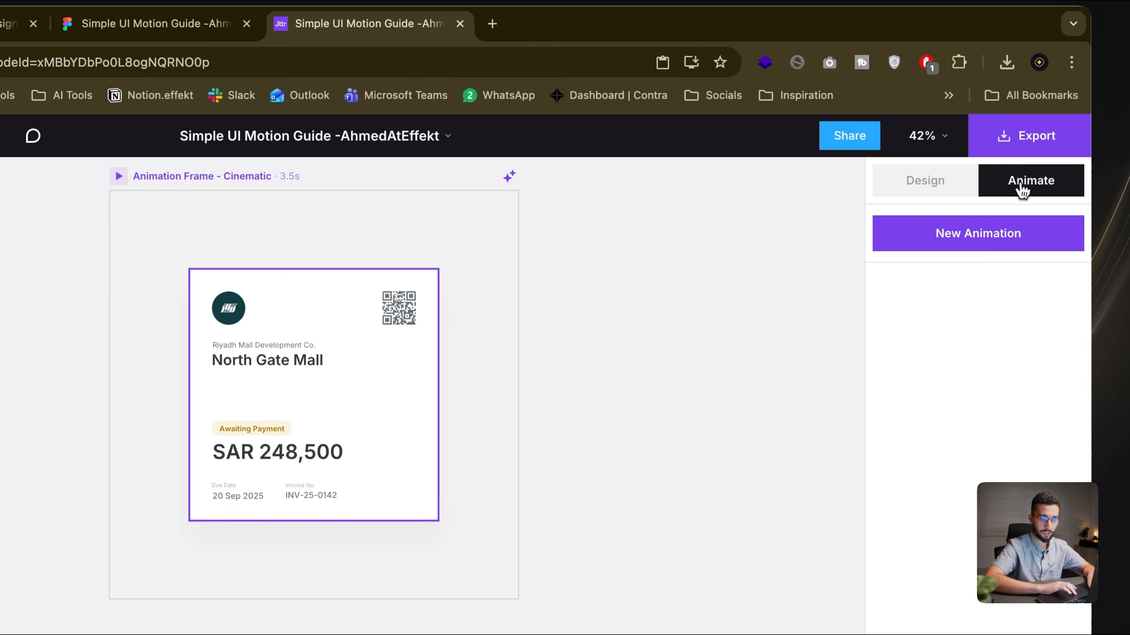
click(995, 232)
click(974, 190)
scroll(958, 378, down, 5)
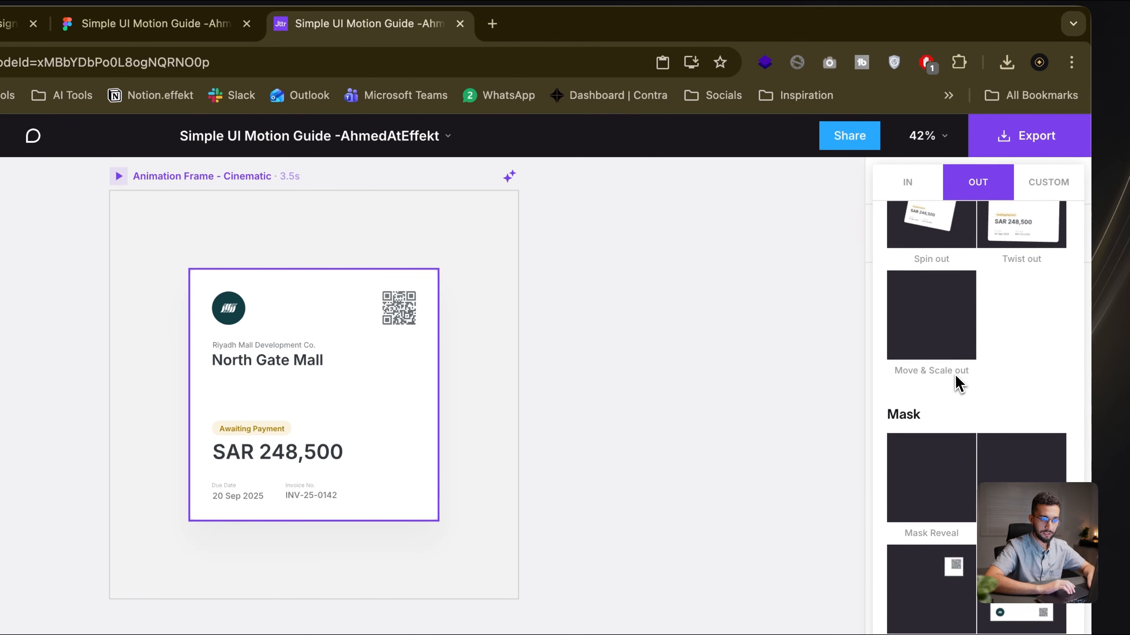
scroll(956, 376, down, 2)
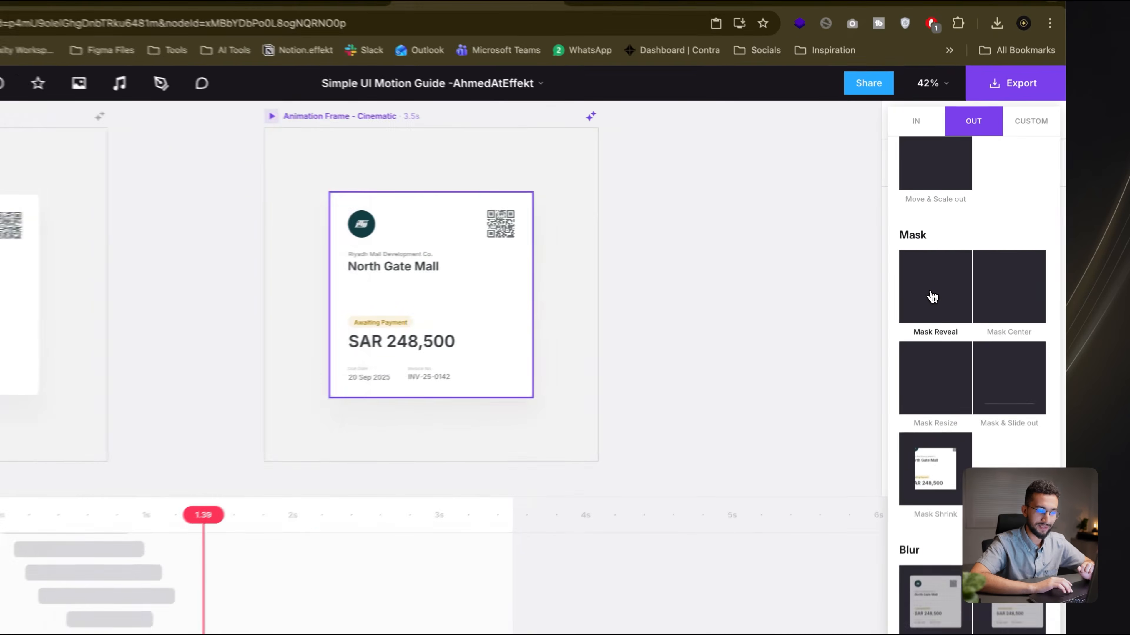
click(941, 289)
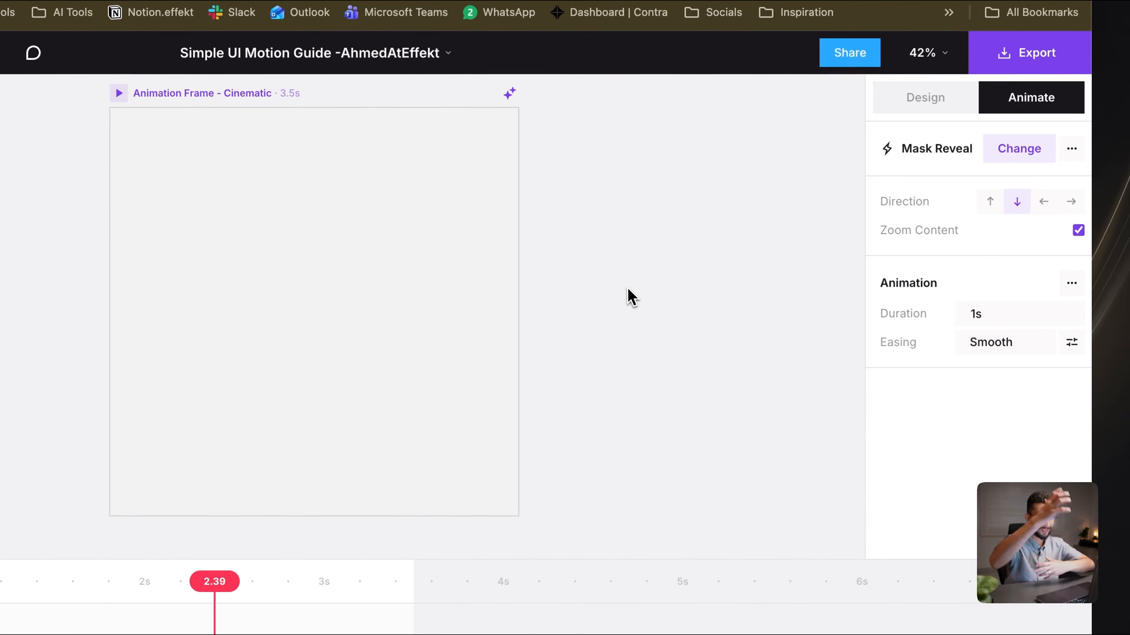
key(super+z)
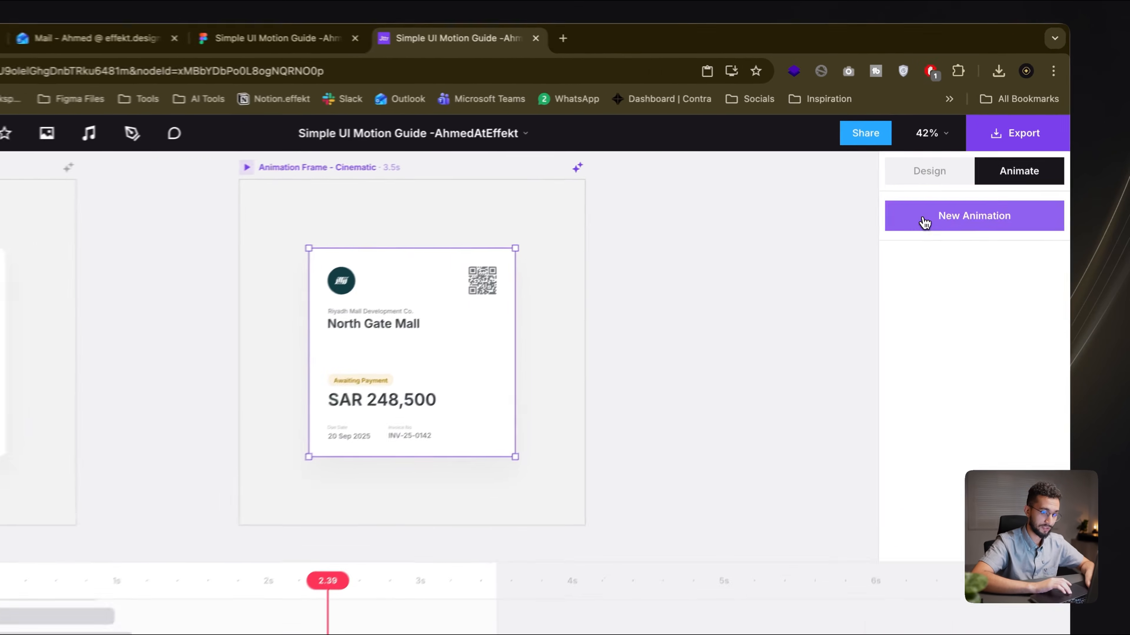
Step: Add a Blur & Scale out animation to the Invoice card
click(943, 179)
click(963, 149)
scroll(933, 348, down, 3)
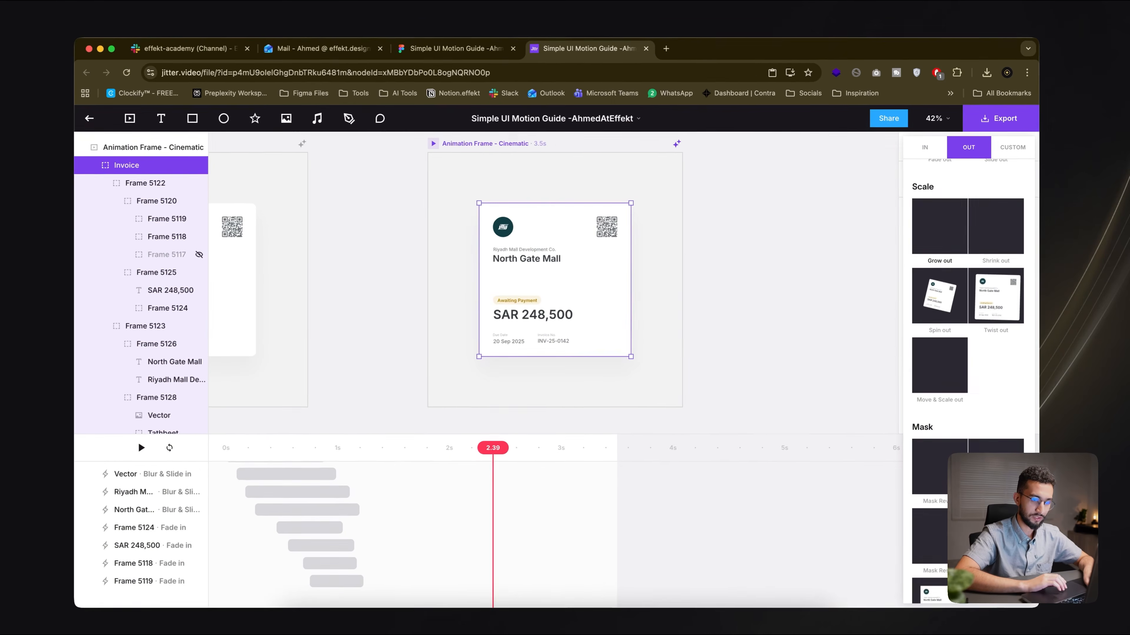
scroll(943, 445, down, 3)
scroll(940, 244, down, 2)
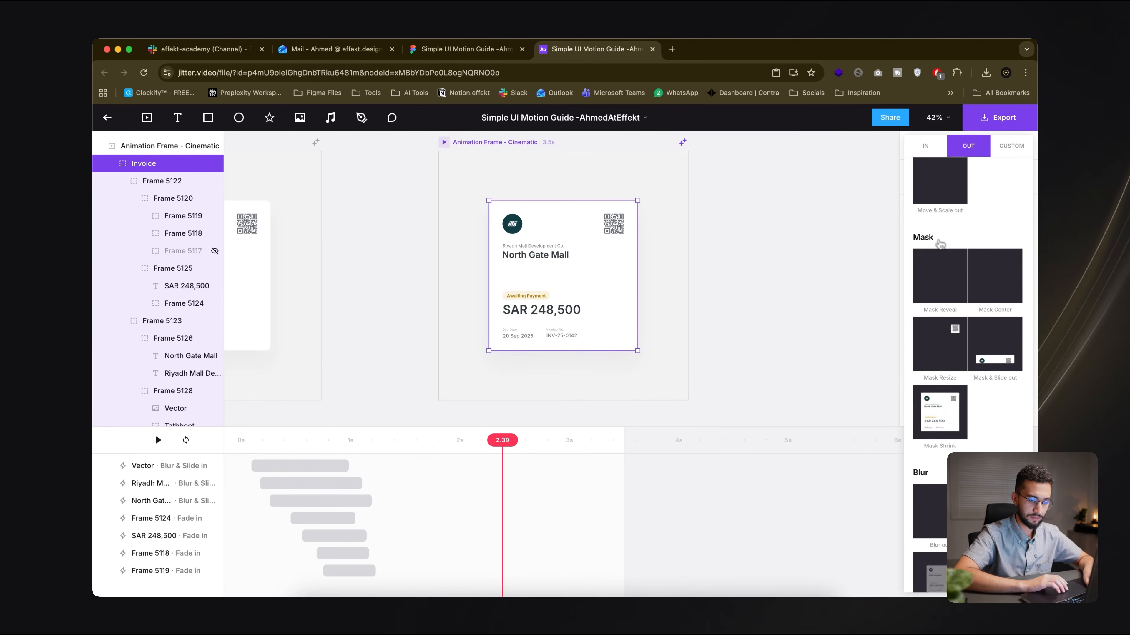
scroll(942, 323, down, 2)
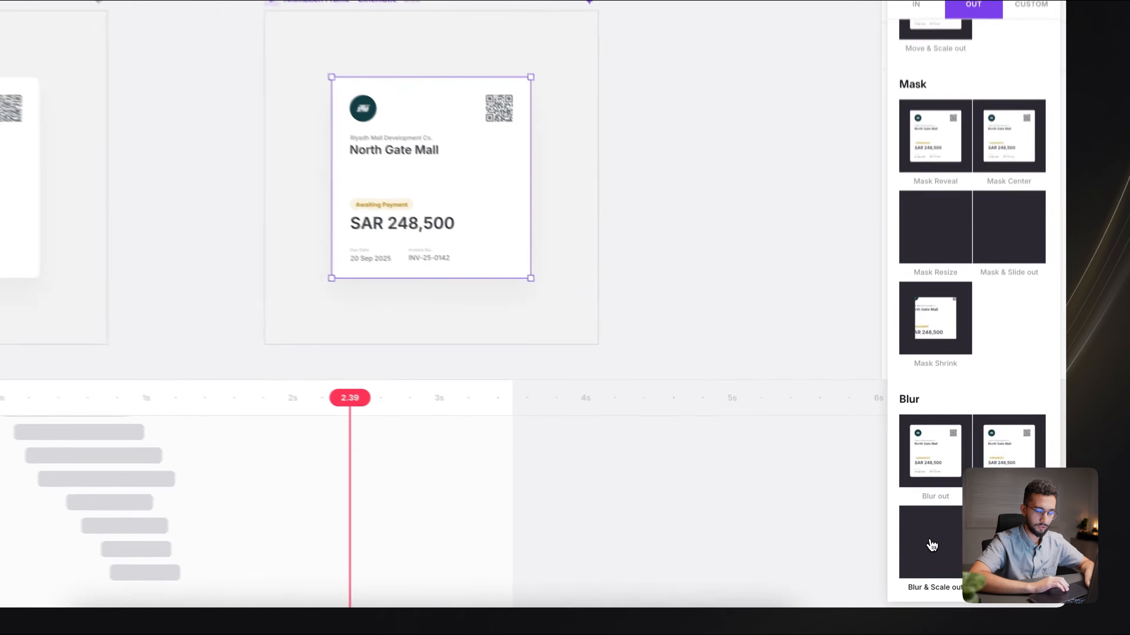
click(935, 551)
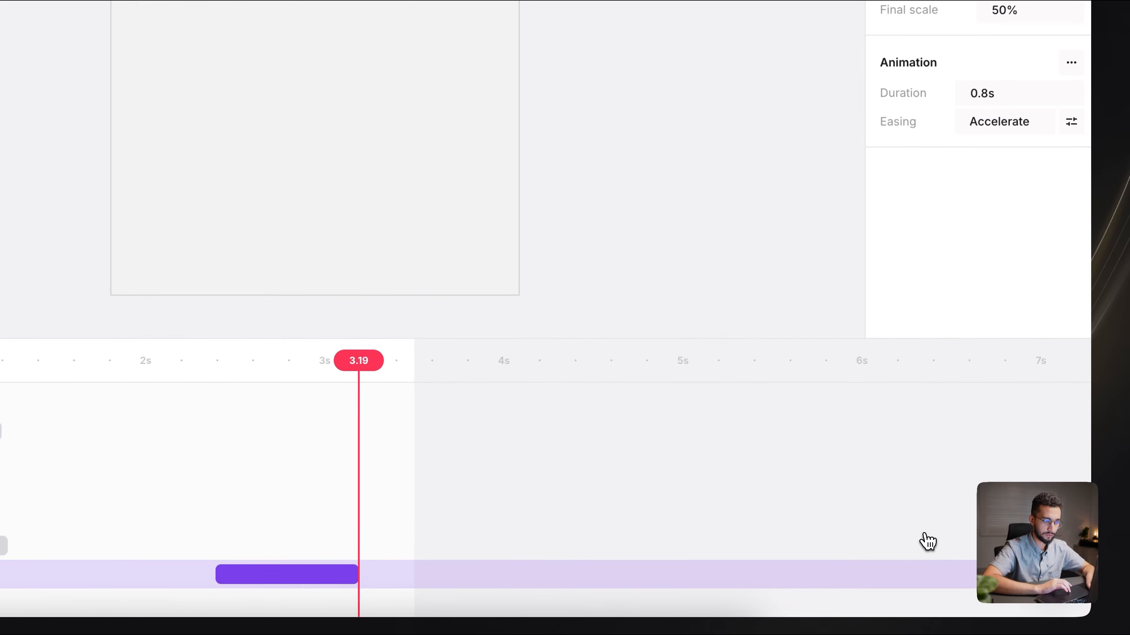
Step: Set the duration of the Invoice card's Blur & Scale out animation to 0.45 s
click(1016, 111)
text(0)
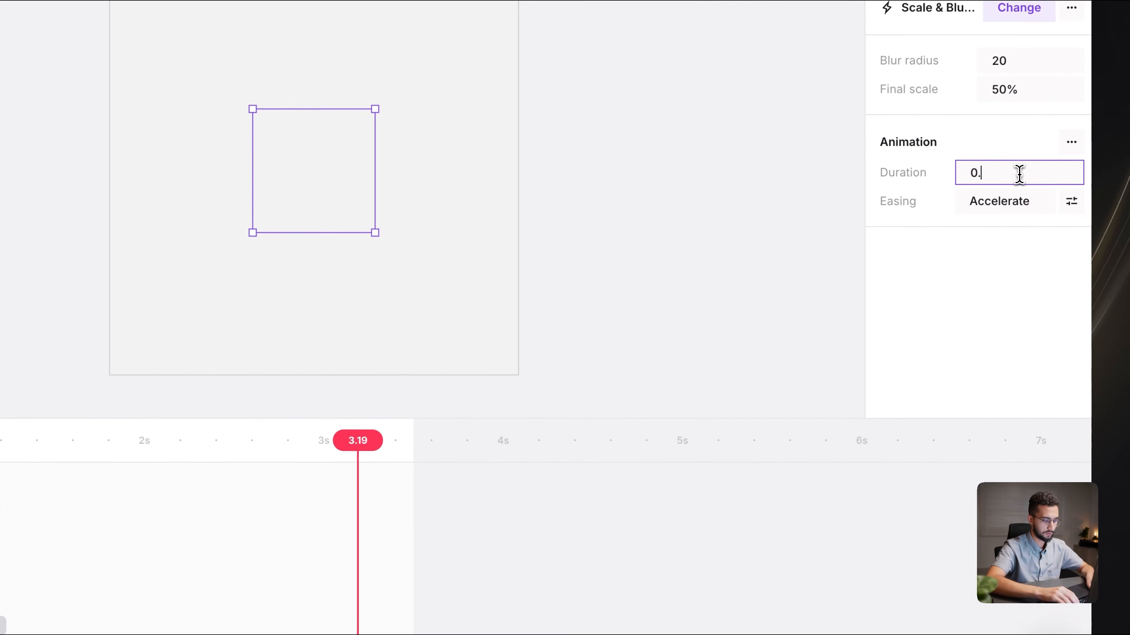
text(.45)
key(Return)
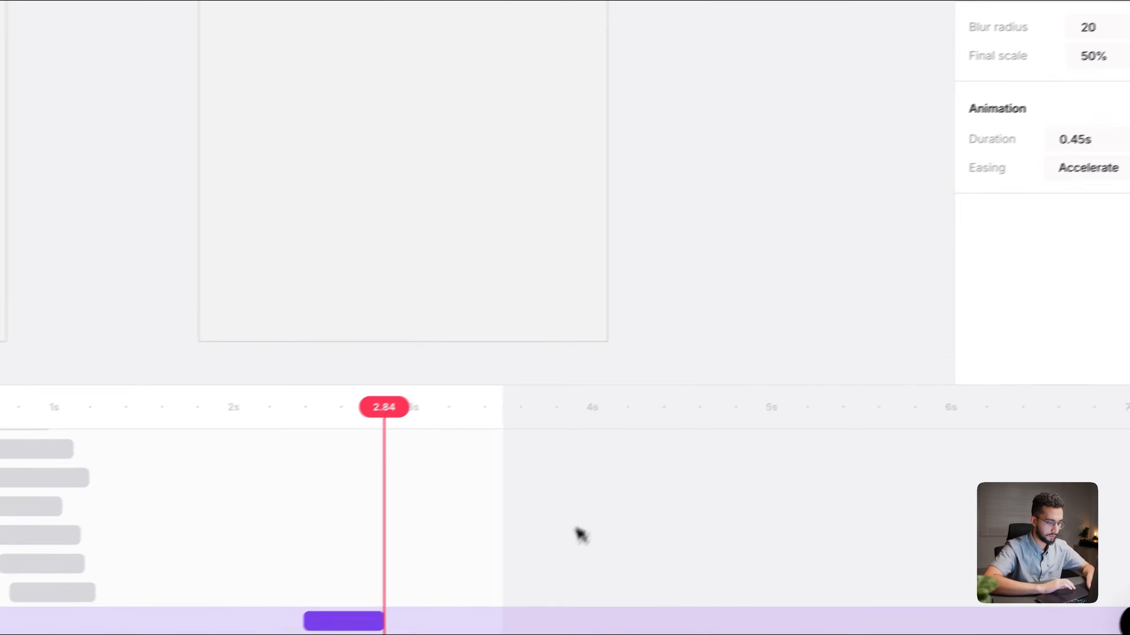
Step: Move the Blur & Scale out animation to start at about 2.08 s and shorten the Cinematic frame to end with it at about 2.53 s
drag(528, 558, 473, 557)
drag(425, 358, 562, 389)
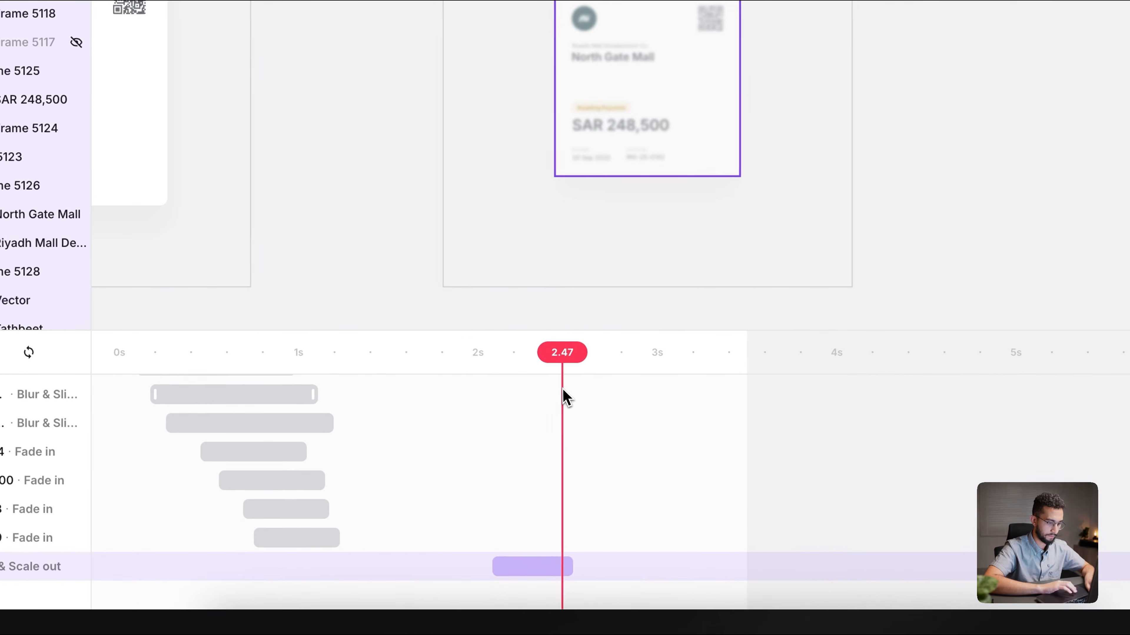
click(724, 351)
drag(750, 340, 581, 341)
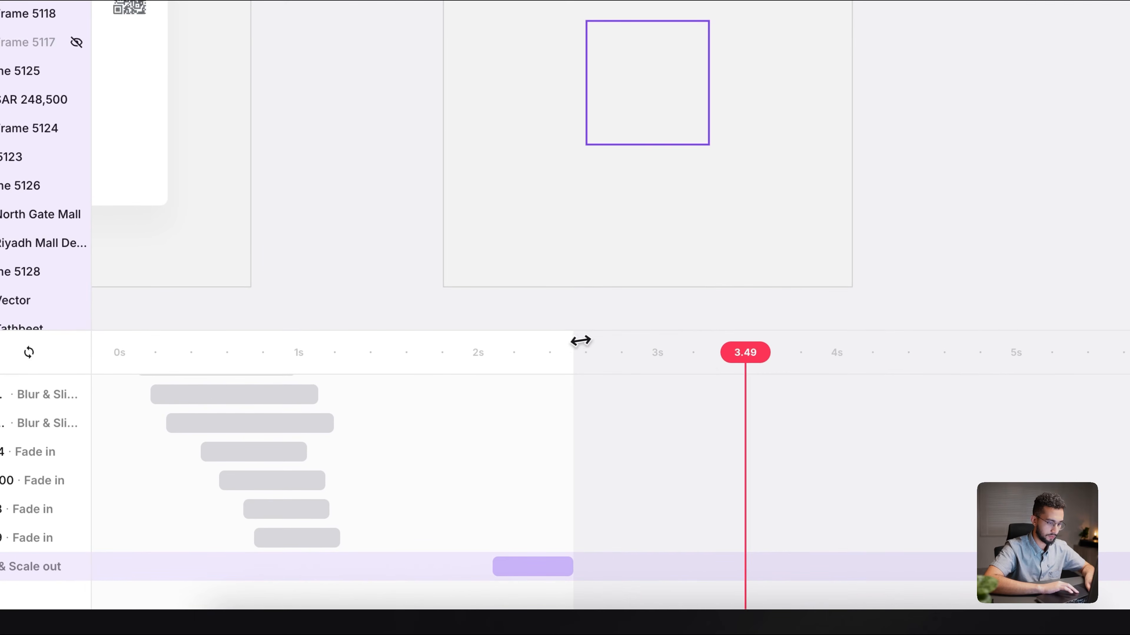
Step: Preview the Cinematic animation from its start through the Invoice card's Blur & Scale out
drag(475, 360, 350, 361)
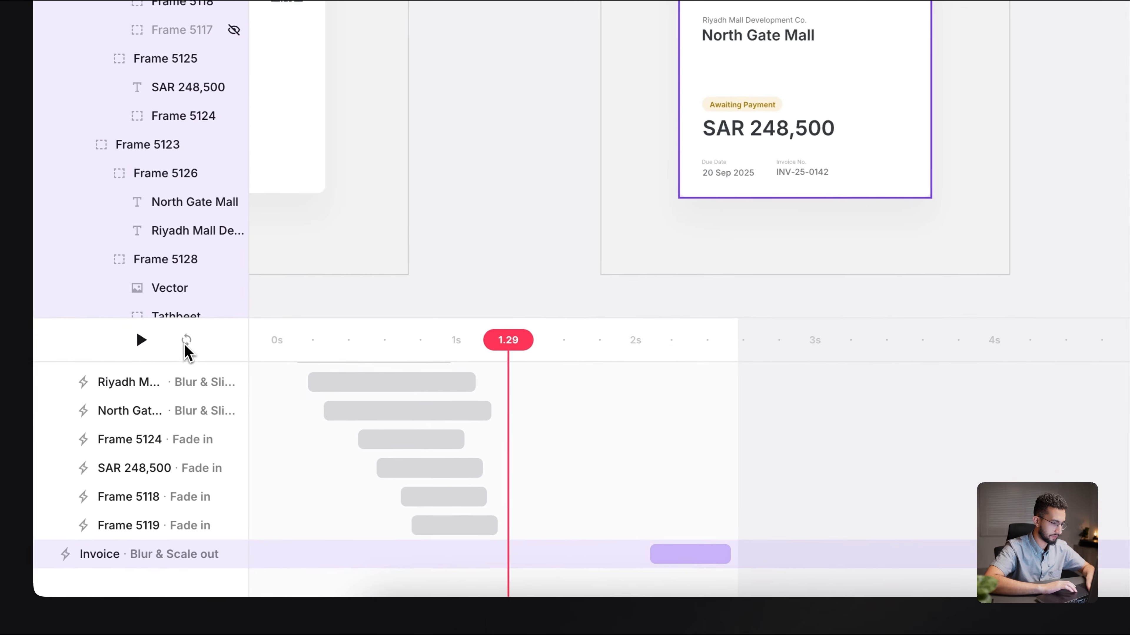
click(265, 346)
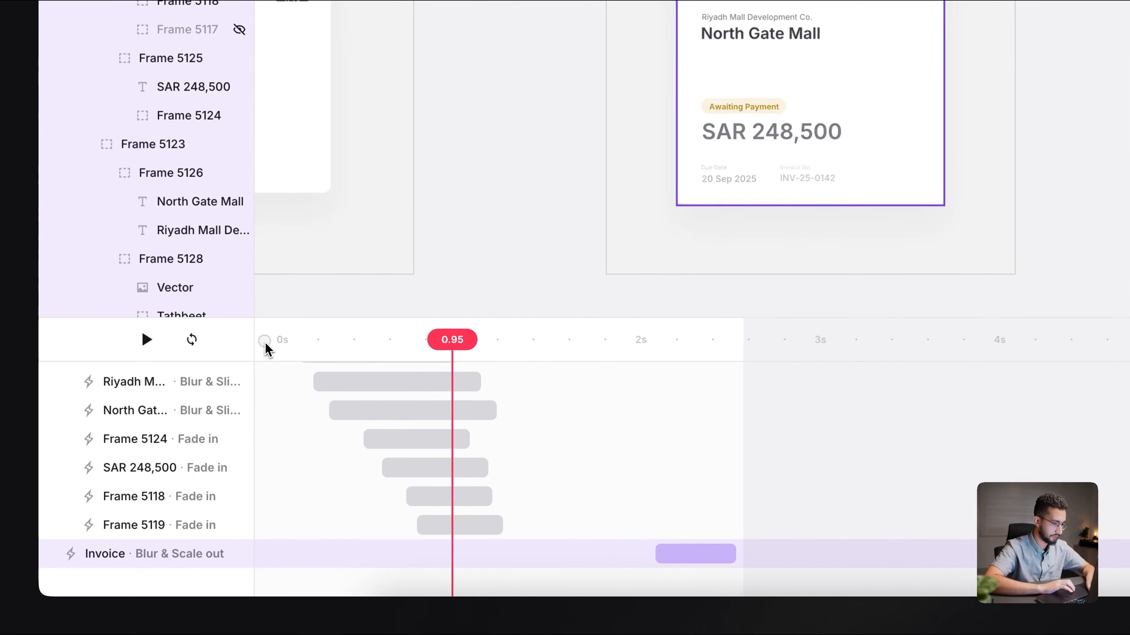
click(153, 343)
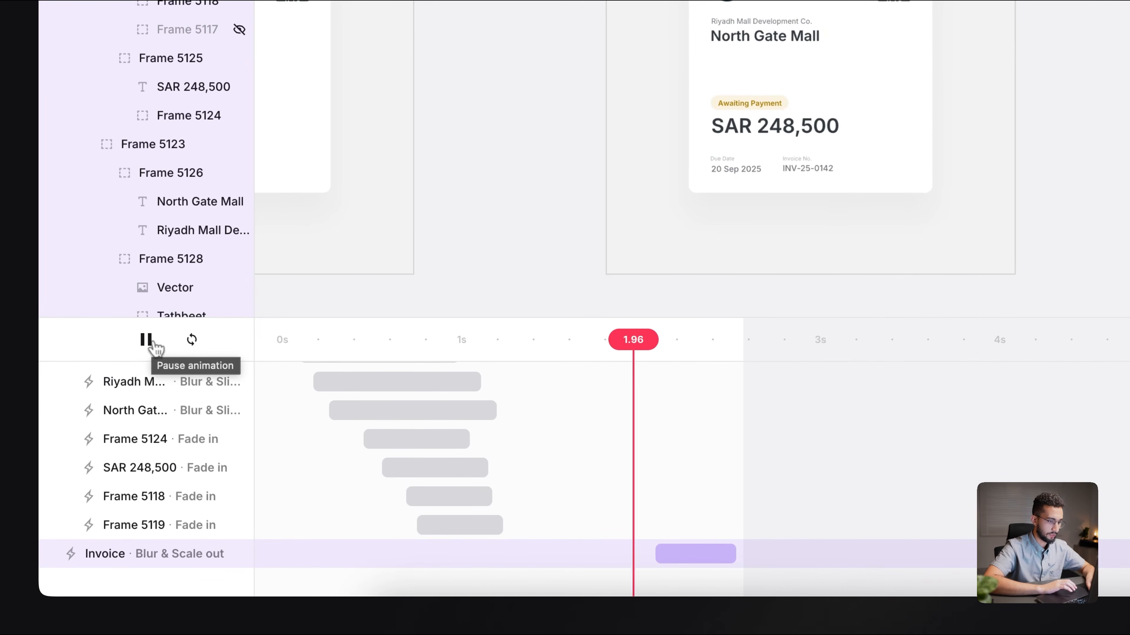
click(154, 343)
Step: Lengthen the Cinematic frame to about 3.8 s, move the Invoice card's Blur & Scale out to start at about 3.27 s, and preview it
drag(545, 334, 764, 369)
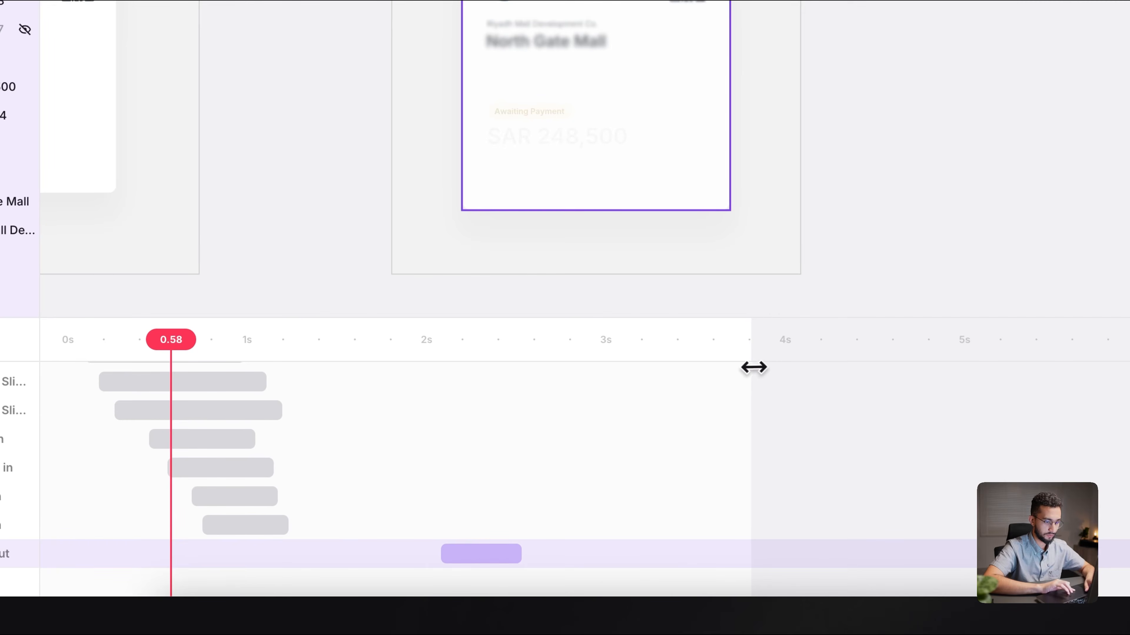
drag(484, 560, 688, 560)
drag(142, 342, 28, 348)
key(space)
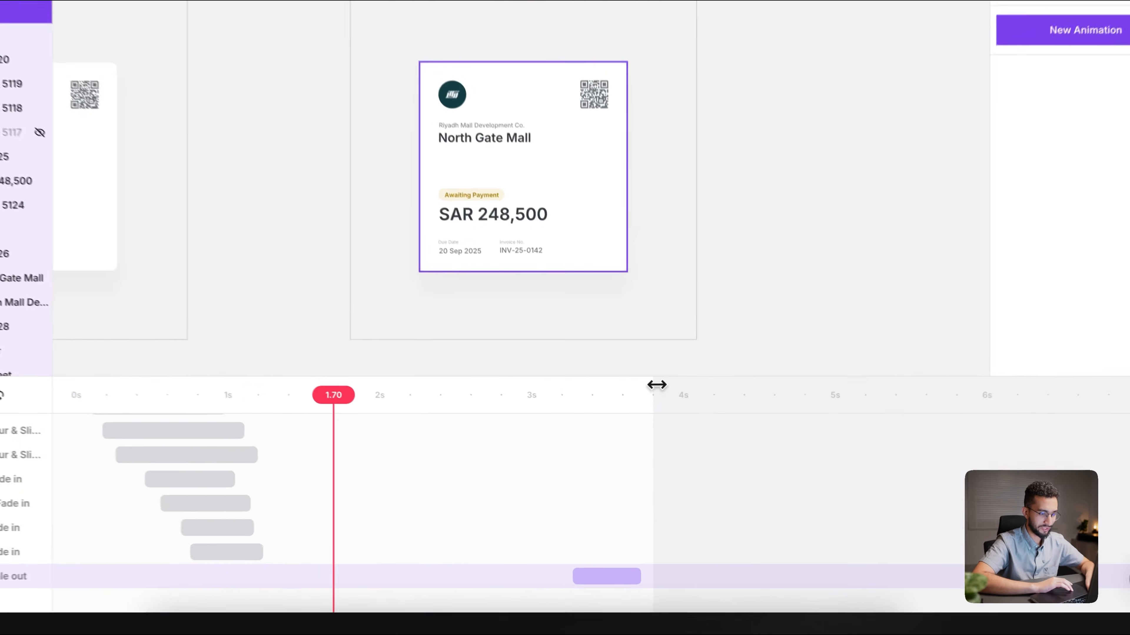
Step: Extend the Cinematic frame's duration to 3.98 s and play the animation back from several points
drag(658, 433, 672, 434)
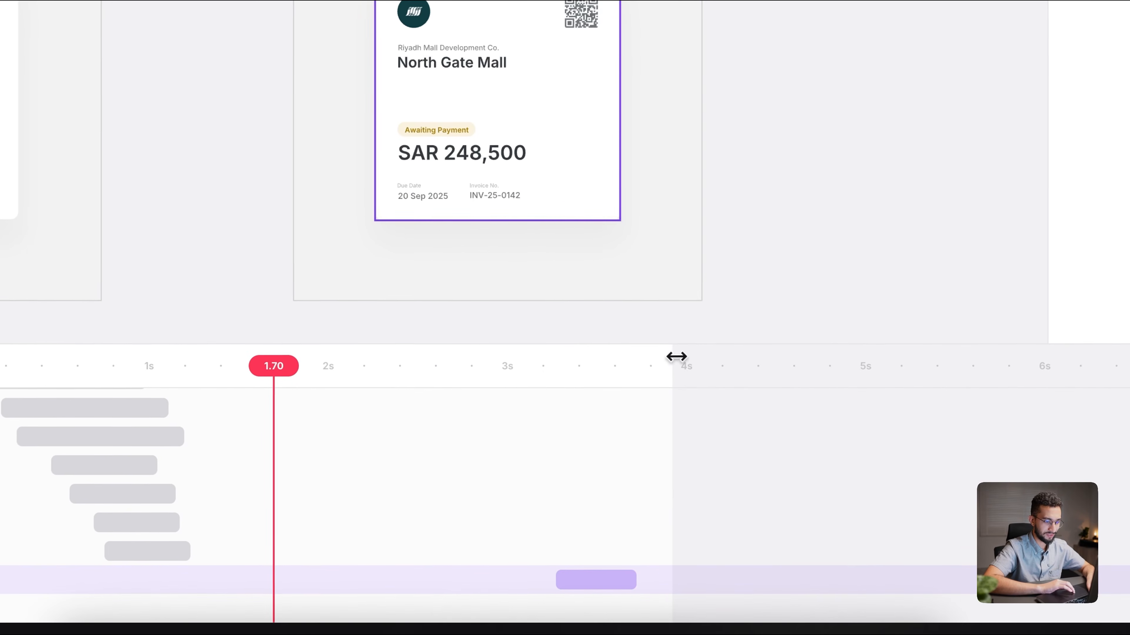
click(559, 366)
key(space)
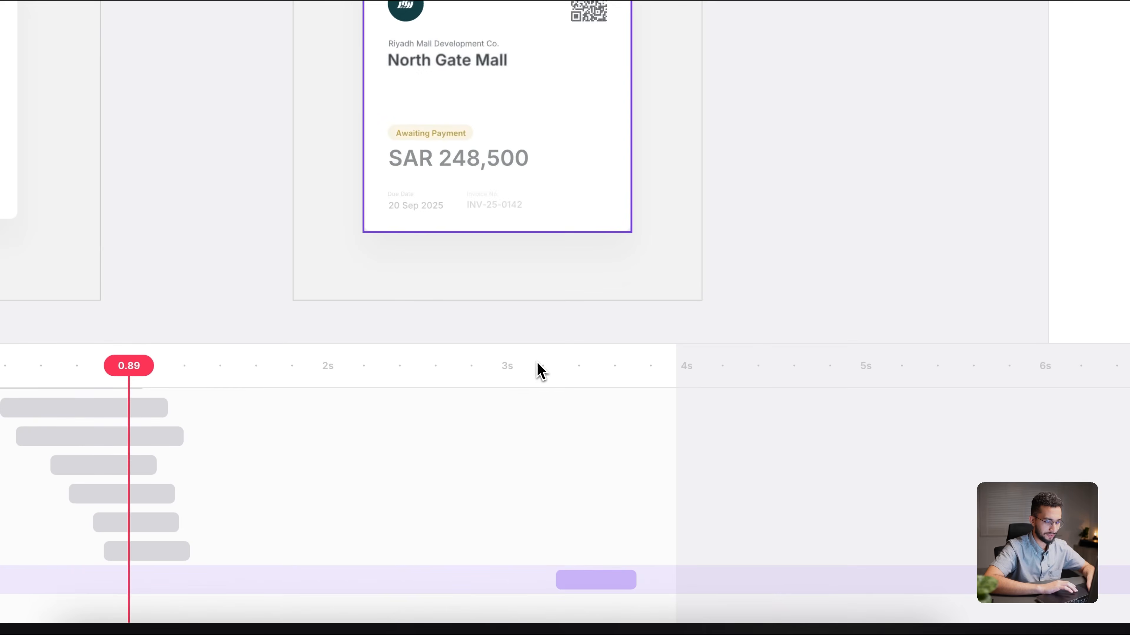
click(537, 368)
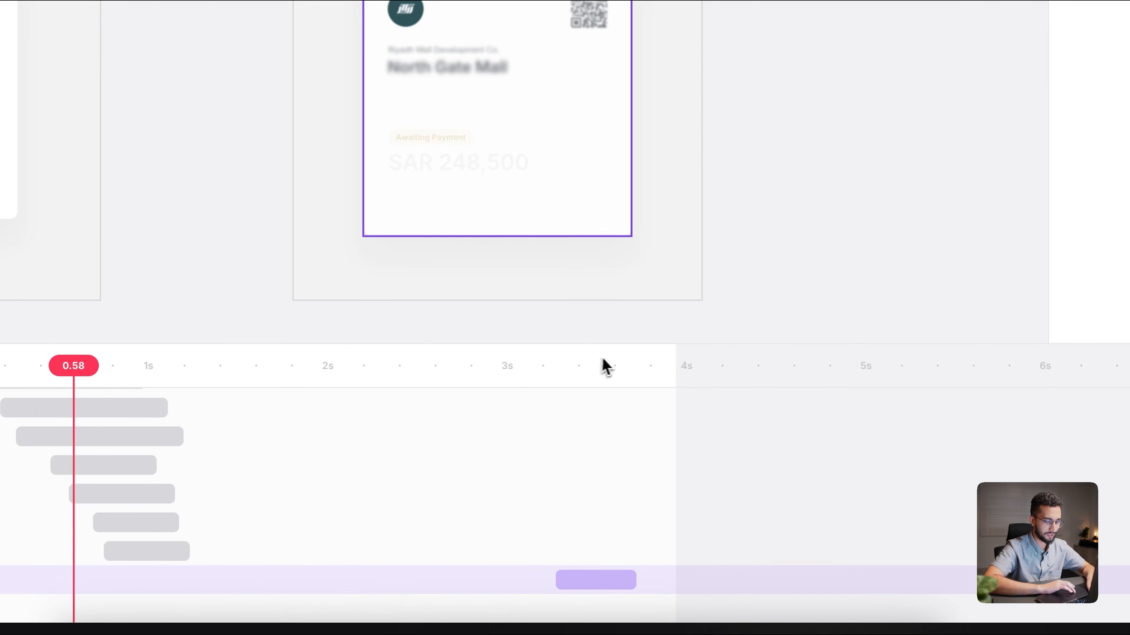
click(553, 368)
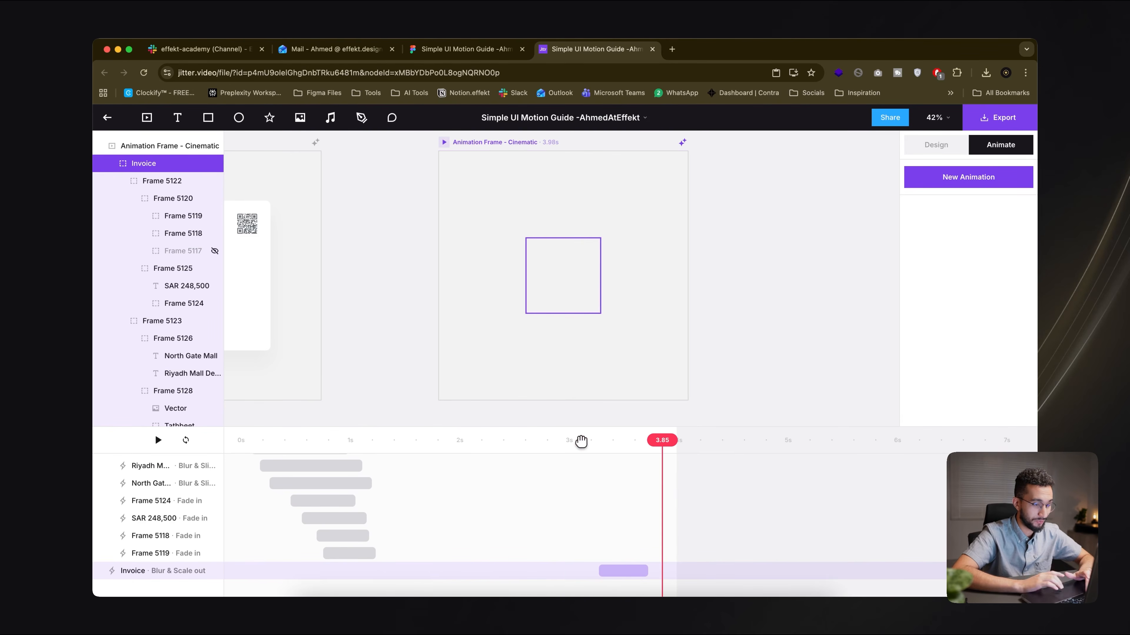
Step: Clear the selection and open the AI animation options of the original Animation Frame
scroll(568, 346, down, 5)
scroll(569, 343, left, 3)
click(518, 224)
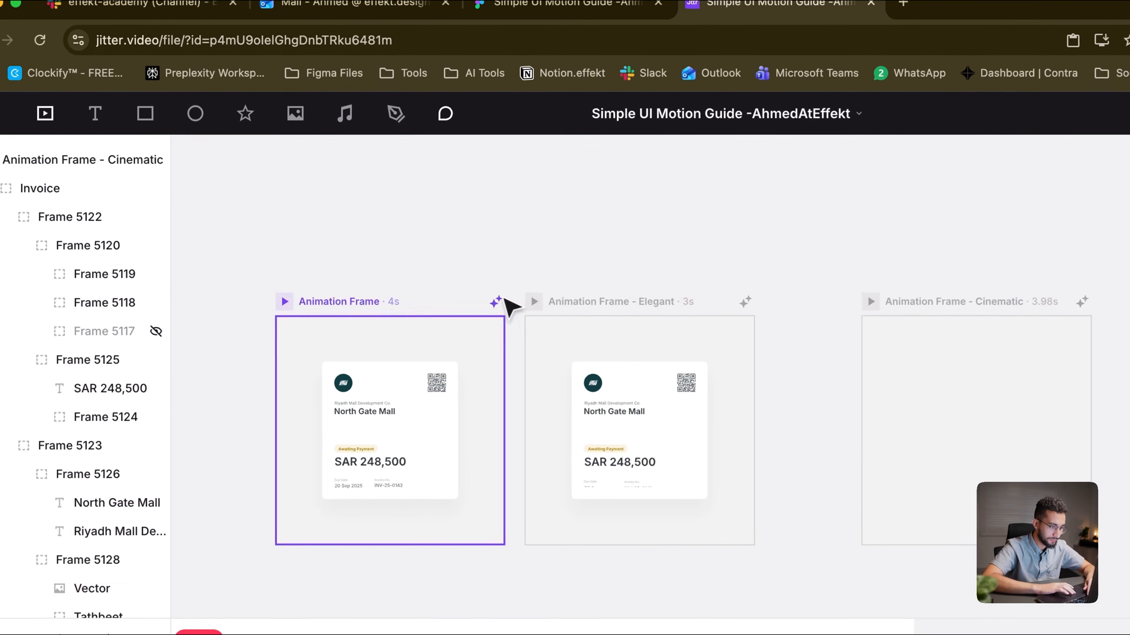
click(490, 296)
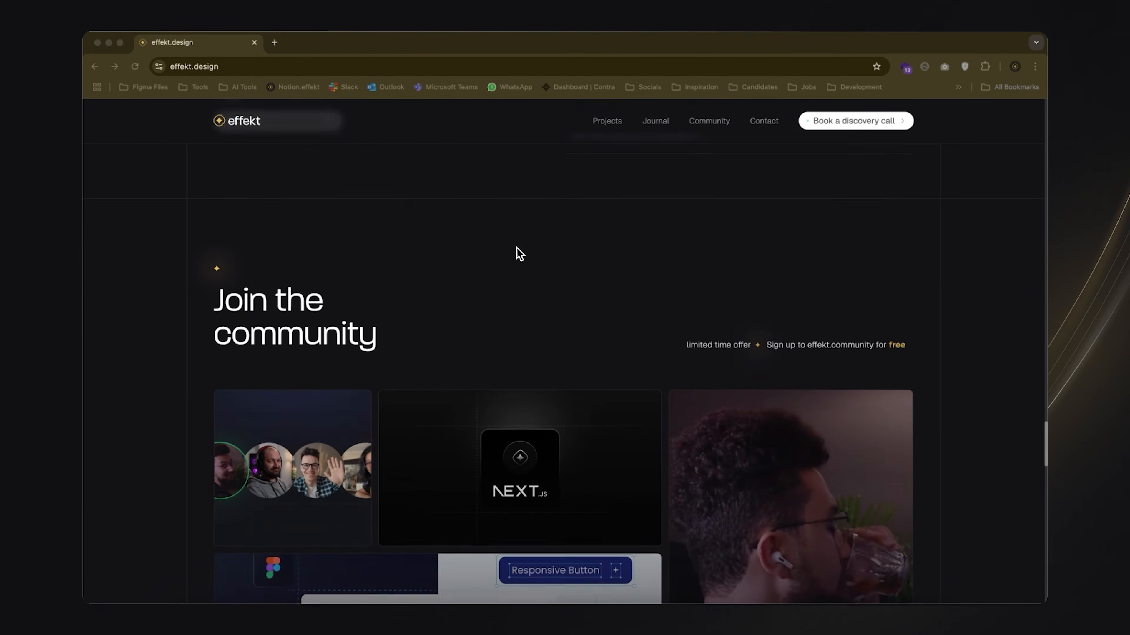
Step: On the effekt.design website, find the community's lifetime access offer and open its form for claiming free access
scroll(516, 253, down, 5)
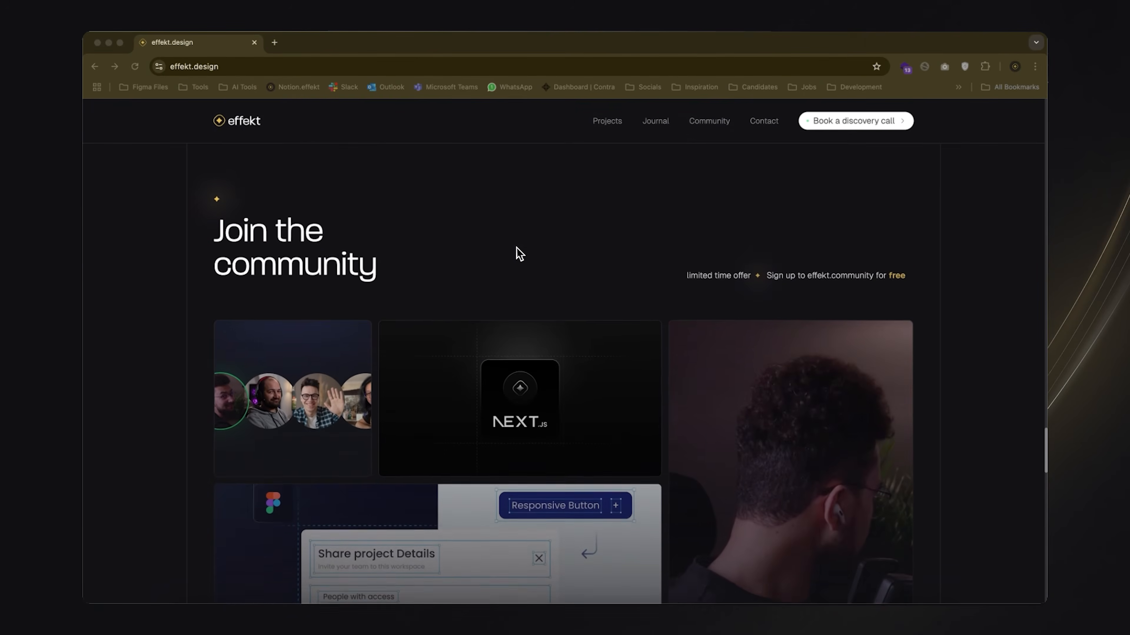
scroll(518, 252, down, 8)
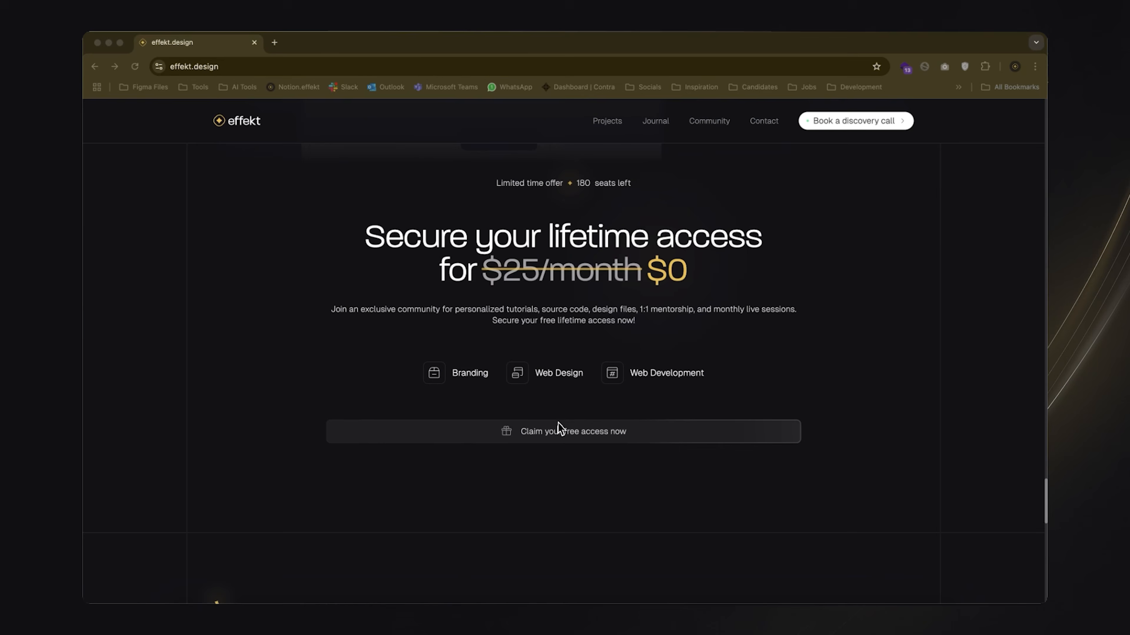
click(560, 430)
click(560, 431)
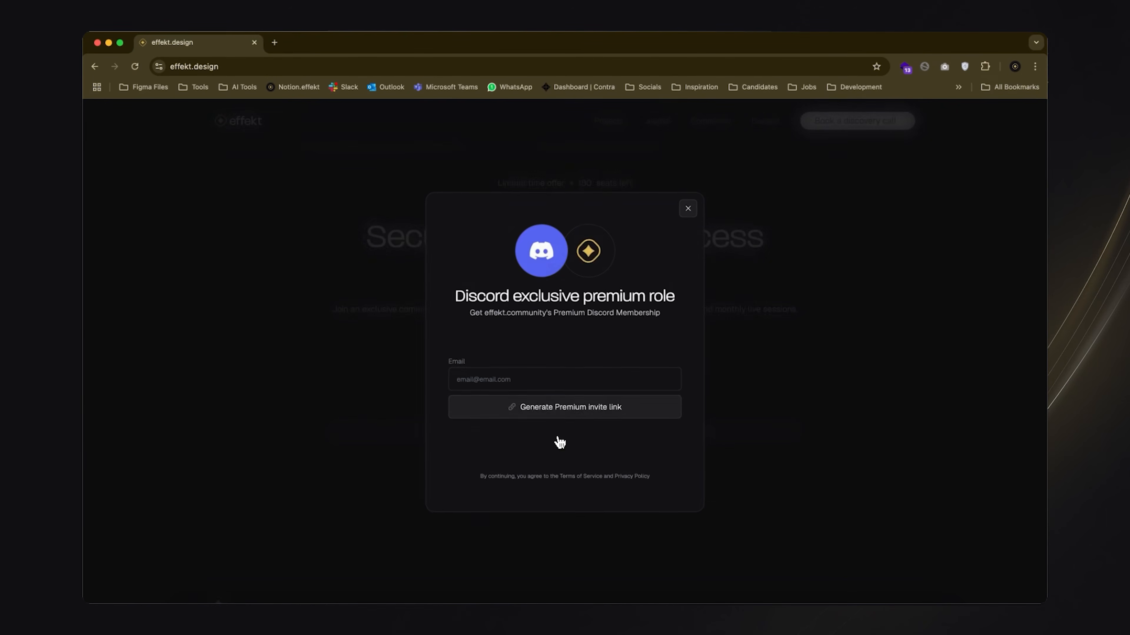